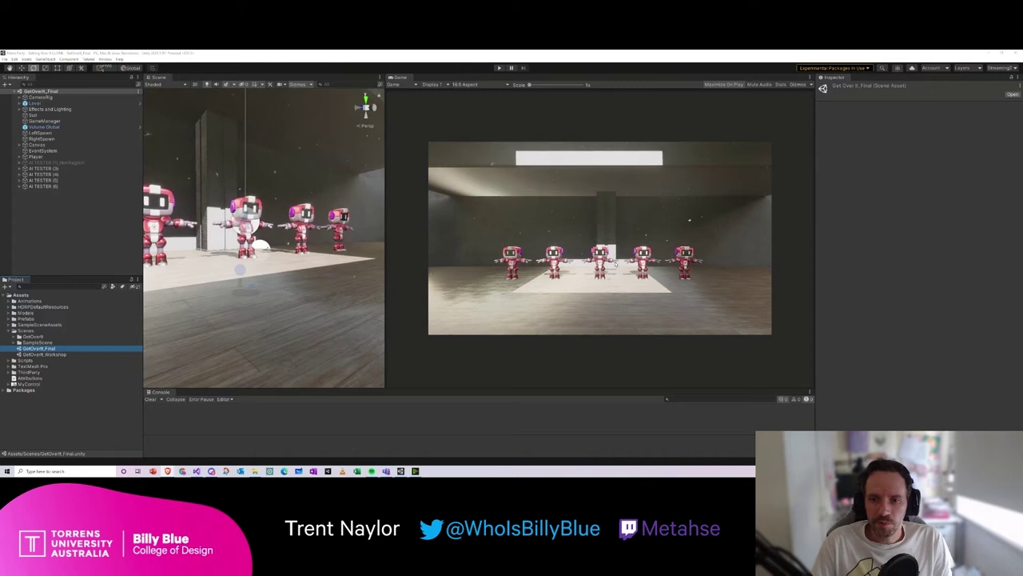
# Step: Switch to the browser, watch the Super Mario Party - Get Over It video up to the jumping gameplay, and return to Unity
pyautogui.moveTo(182, 471)
pyautogui.click(172, 448)
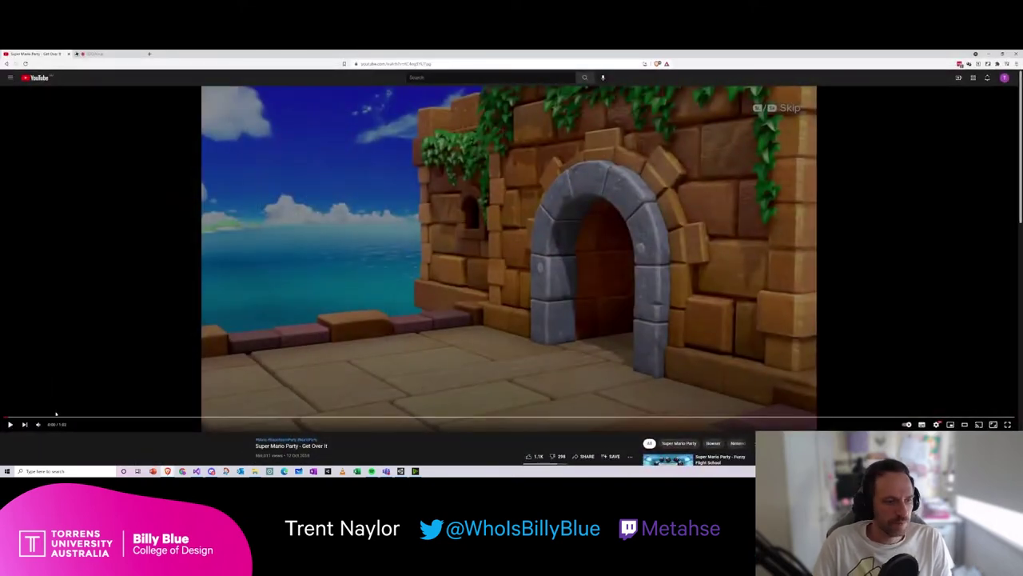
pyautogui.click(11, 426)
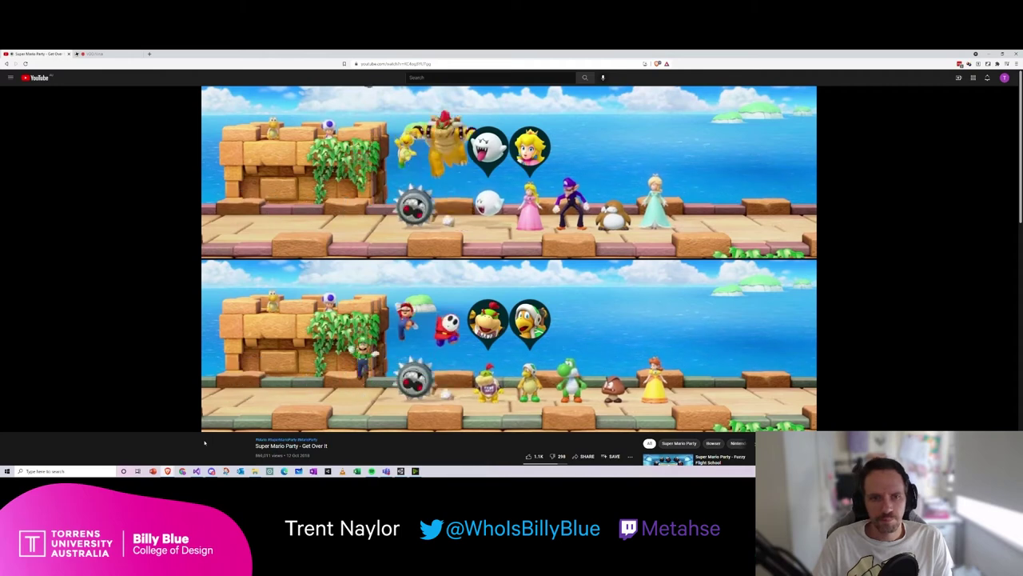
pyautogui.moveTo(119, 432)
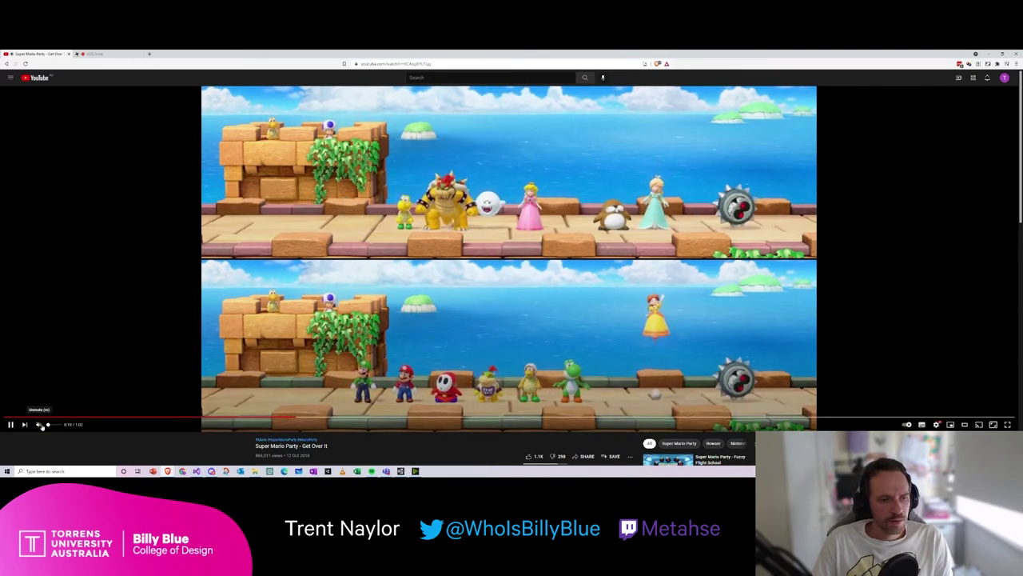
pyautogui.click(10, 425)
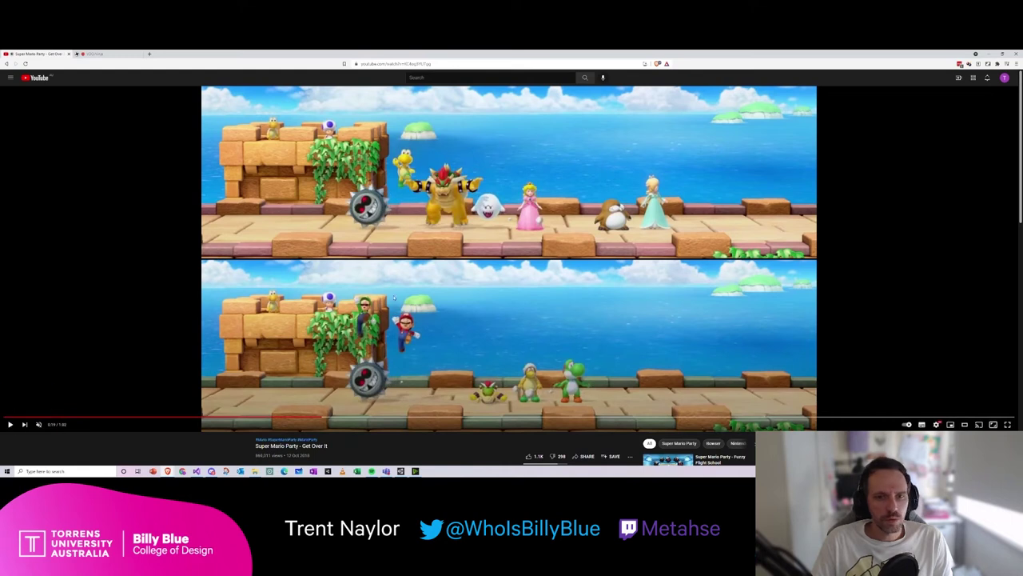
pyautogui.click(315, 418)
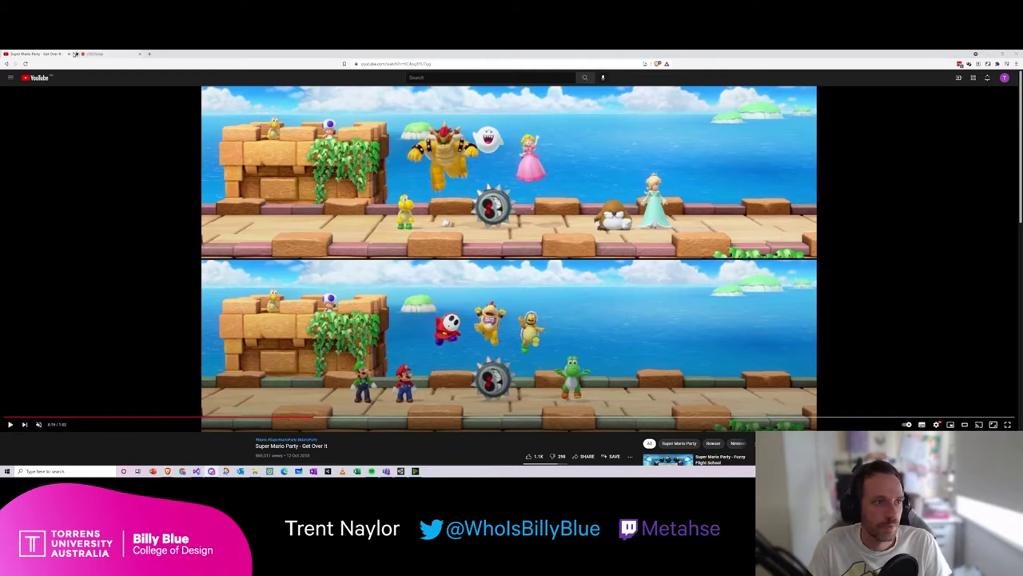
pyautogui.click(69, 53)
pyautogui.click(1002, 53)
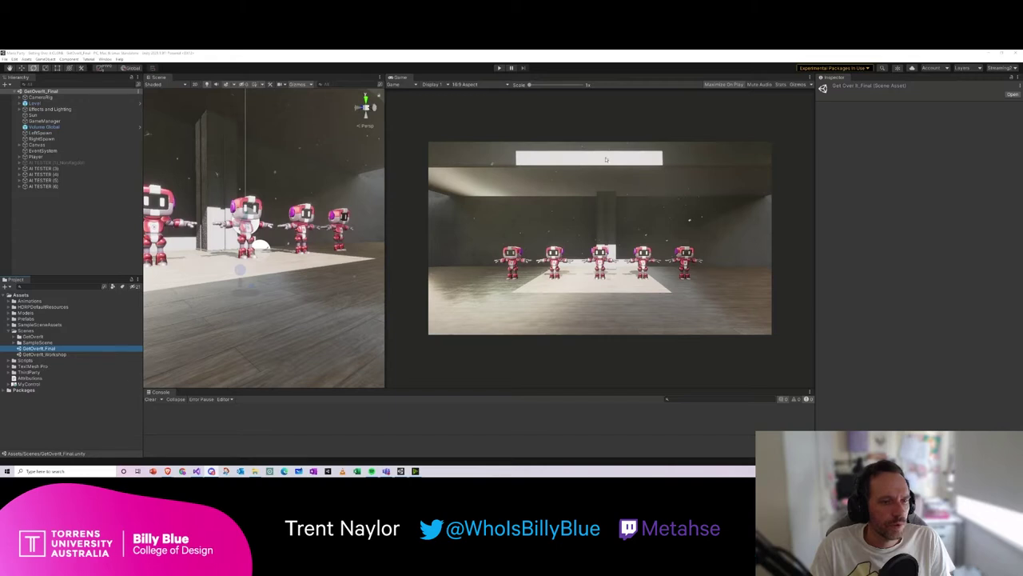
# Step: Open the GetOverIt_Workshop scene and run a brief play test of it
pyautogui.doubleClick(45, 355)
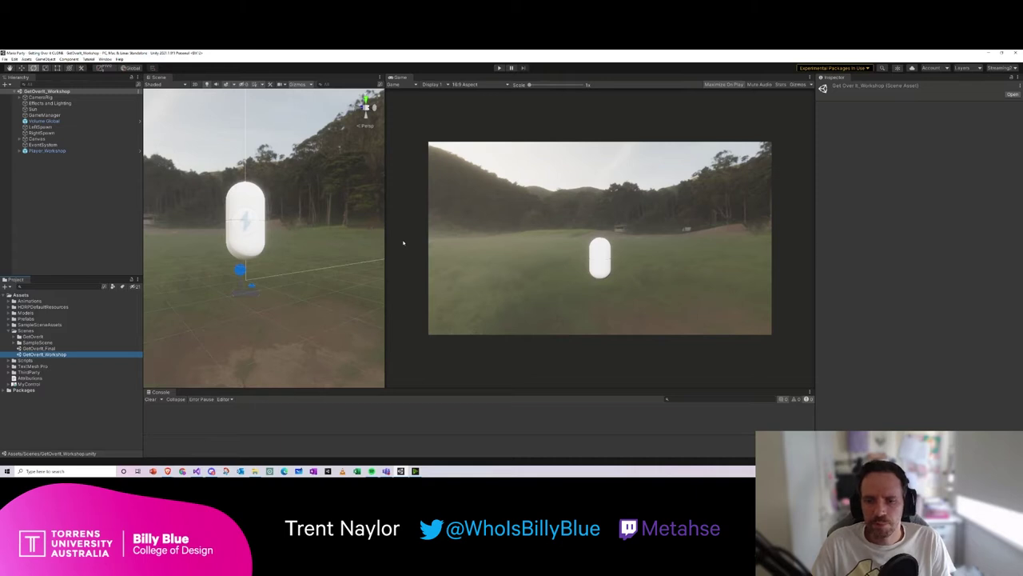
pyautogui.click(500, 68)
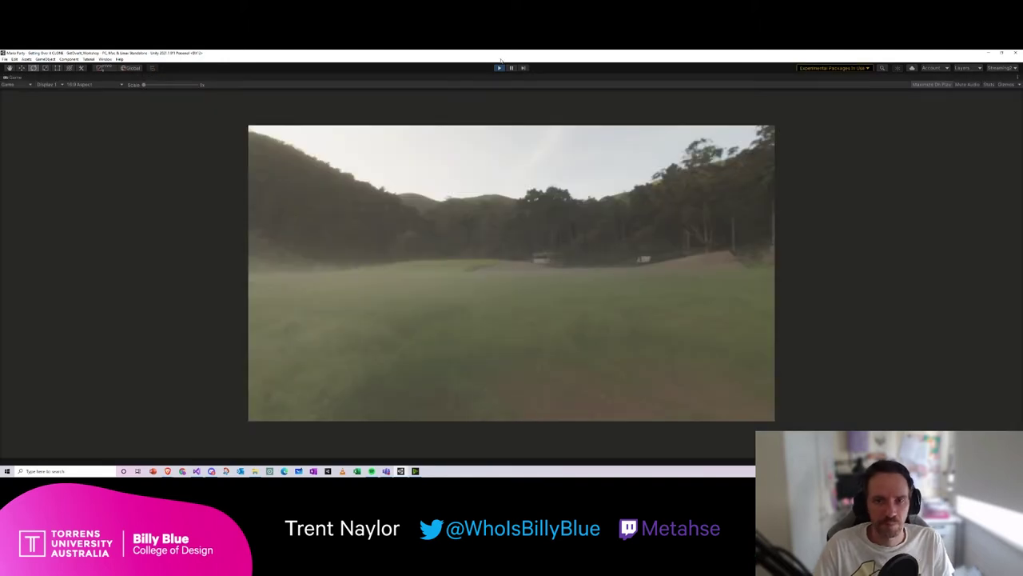
pyautogui.click(500, 68)
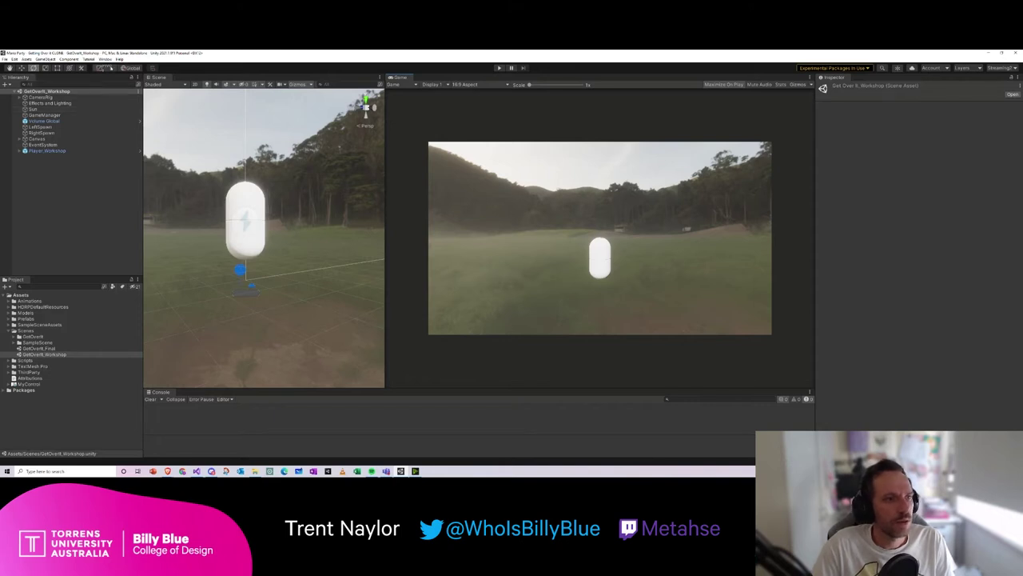
# Step: Add a 3D Plane named w to the scene and lower it under the player capsule to a Y position of 0.16
pyautogui.click(45, 59)
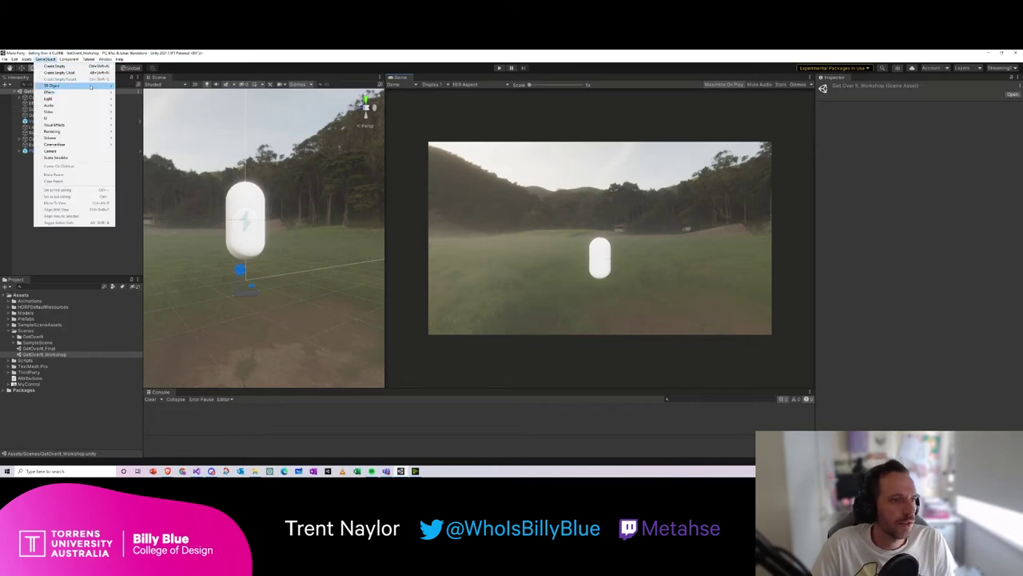
pyautogui.moveTo(90, 85)
pyautogui.click(136, 113)
pyautogui.write('w')
pyautogui.moveTo(336, 280); pyautogui.dragTo(333, 348, button='right')
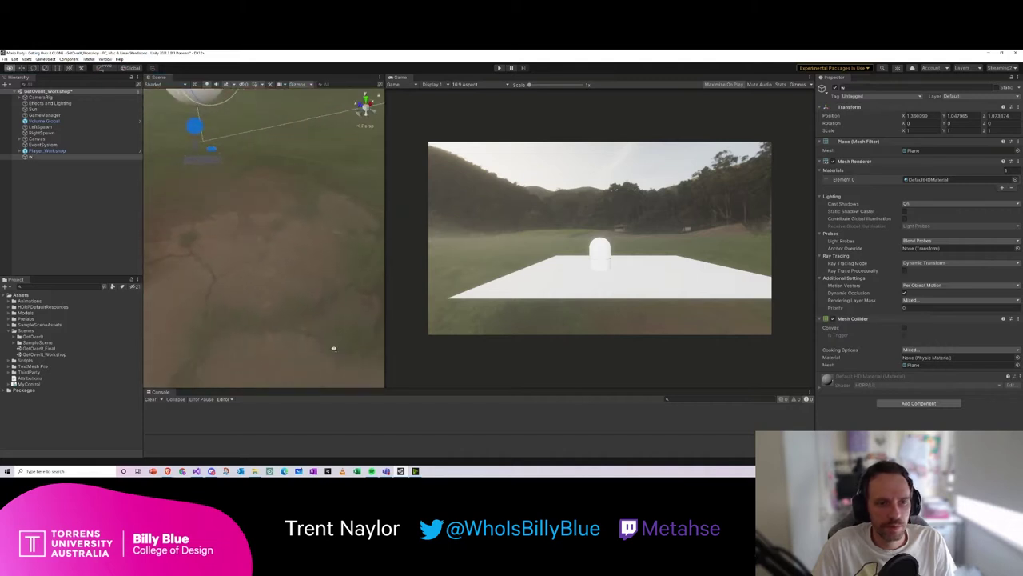
pyautogui.press('f')
pyautogui.moveTo(252, 154); pyautogui.dragTo(306, 259)
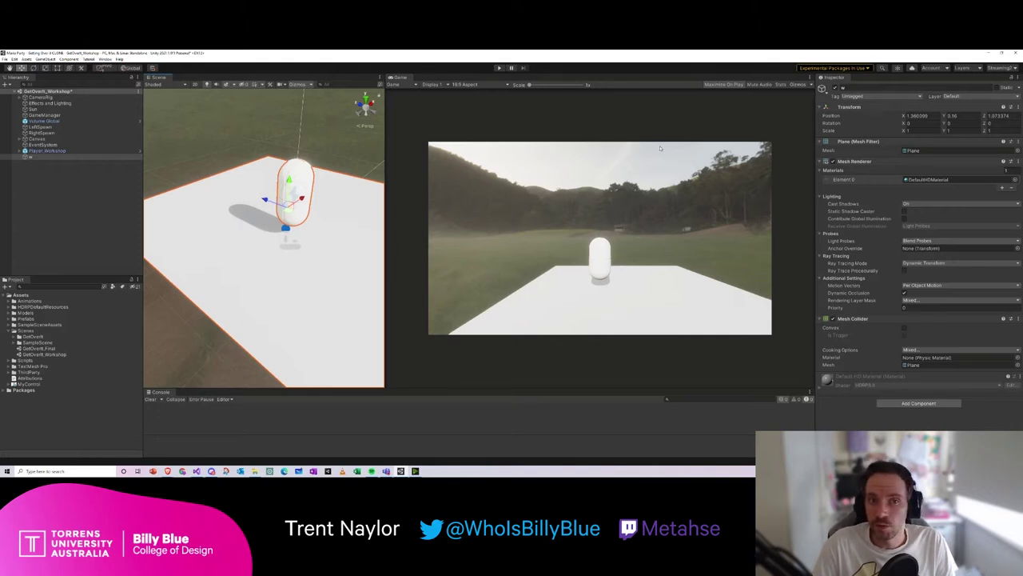
# Step: Stretch the plane along the X axis to a scale of about 5.48 to form a long floor strip
pyautogui.keyDown('alt'); pyautogui.moveTo(269, 275); pyautogui.dragTo(249, 231); pyautogui.keyUp('alt')
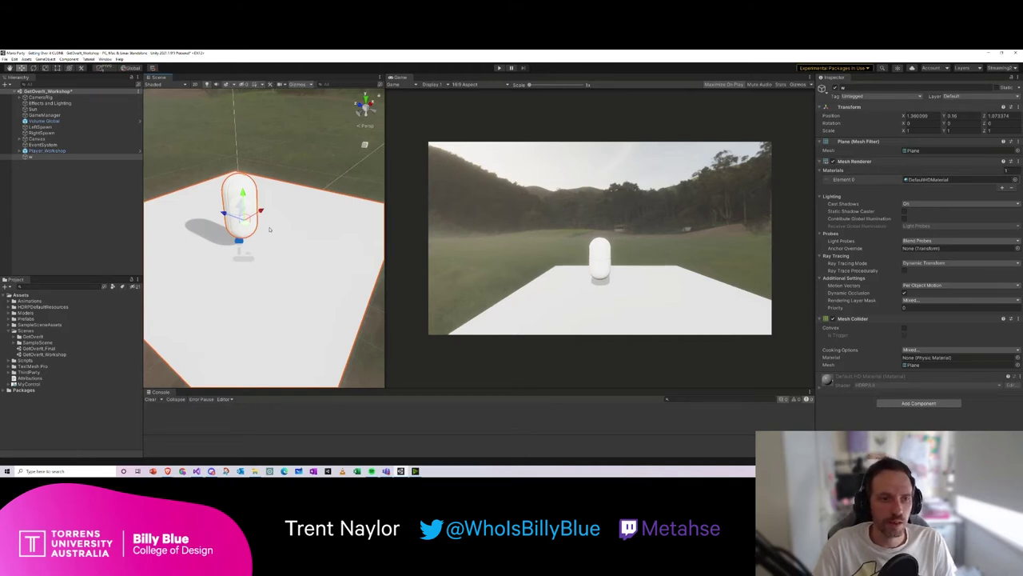
pyautogui.keyDown('alt'); pyautogui.moveTo(261, 218); pyautogui.dragTo(289, 287); pyautogui.keyUp('alt')
pyautogui.press('r')
pyautogui.moveTo(339, 222); pyautogui.dragTo(232, 277)
pyautogui.keyDown('alt'); pyautogui.moveTo(290, 255); pyautogui.dragTo(297, 256); pyautogui.keyUp('alt')
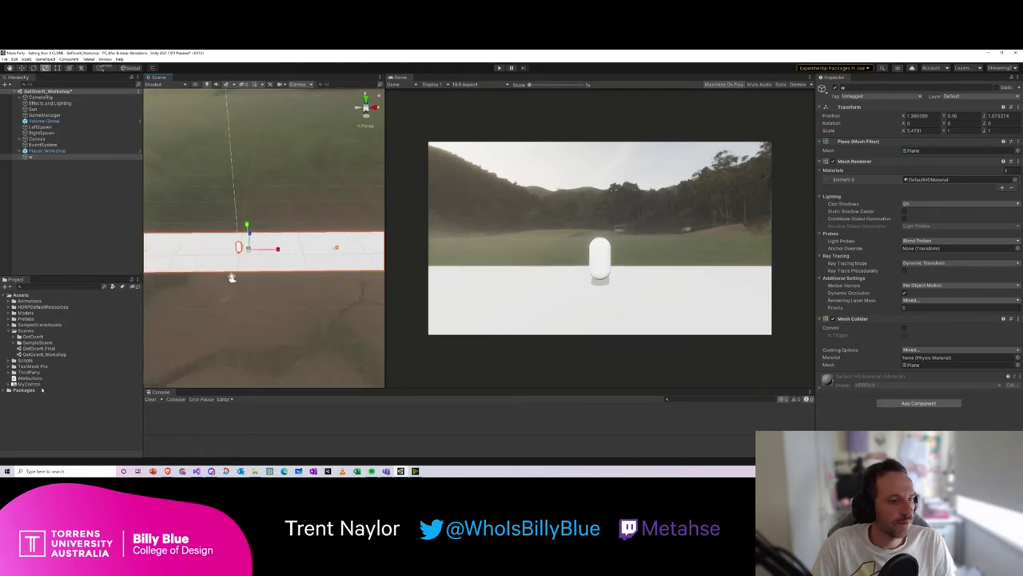
# Step: Apply the Mat_Blue_Grid_1024 material from The_Texture_Lab's 1024 base materials to the floor plane
pyautogui.click(10, 331)
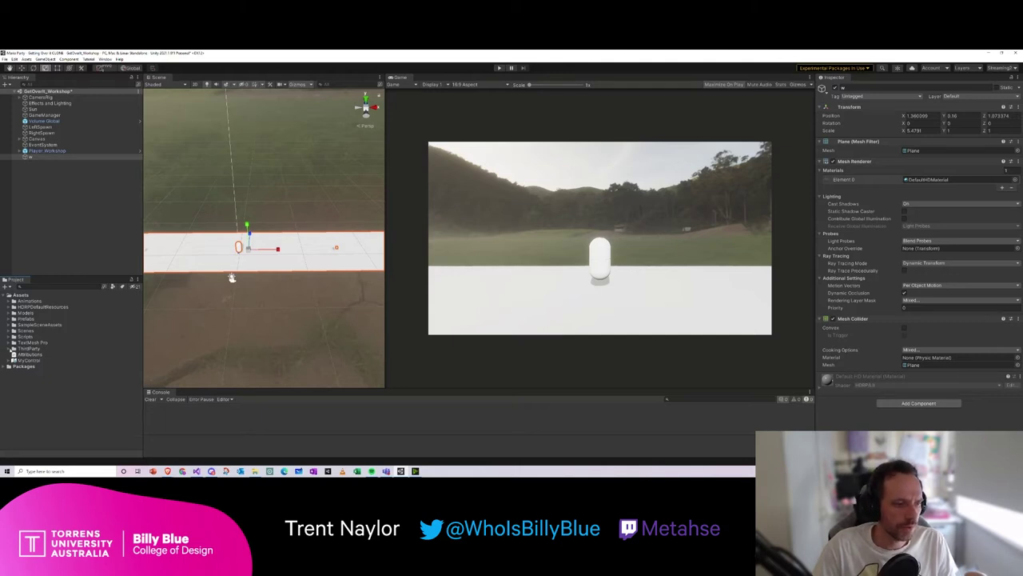
pyautogui.click(10, 349)
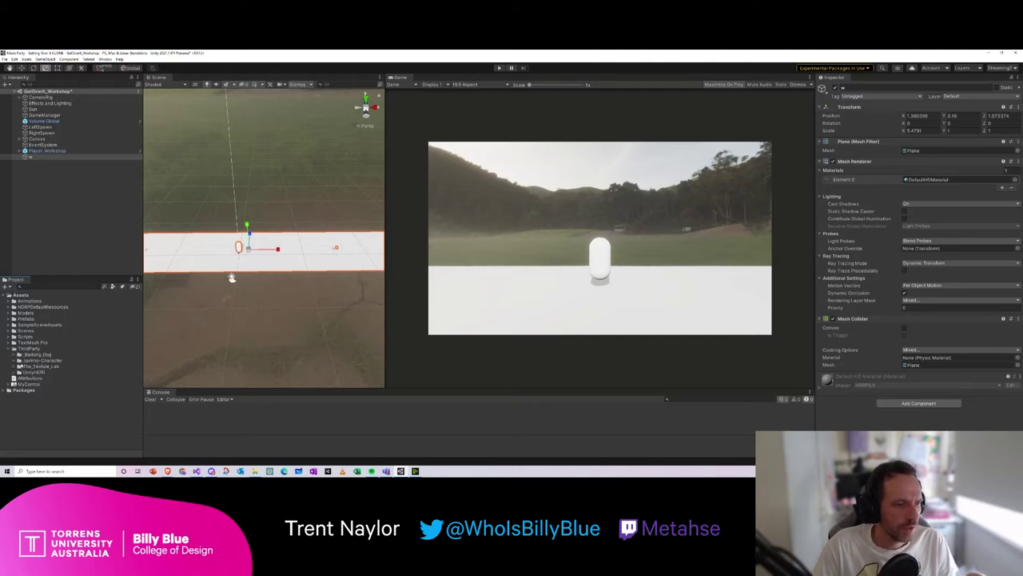
pyautogui.click(39, 366)
pyautogui.click(19, 366)
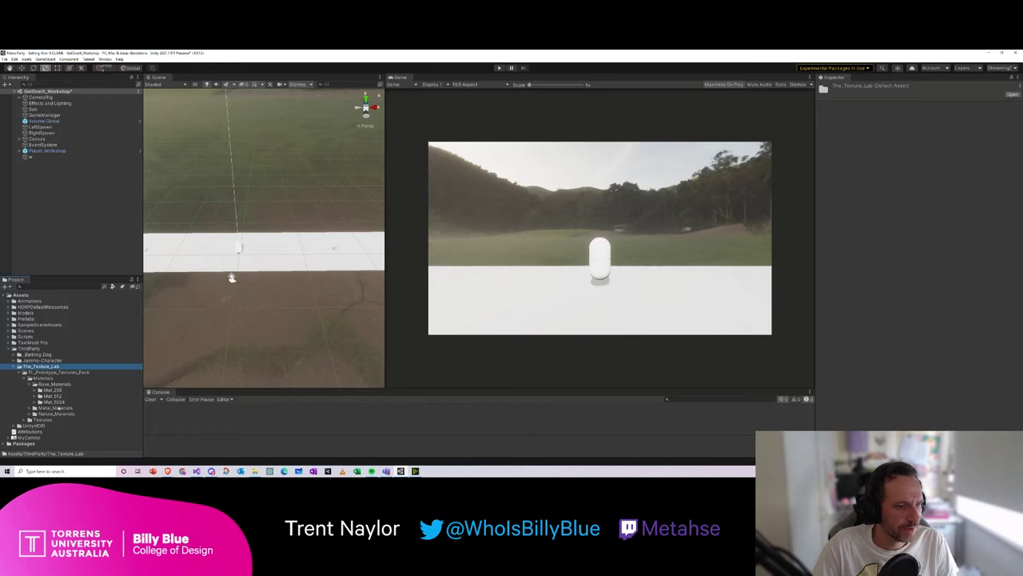
pyautogui.click(34, 402)
pyautogui.moveTo(66, 409); pyautogui.dragTo(319, 253)
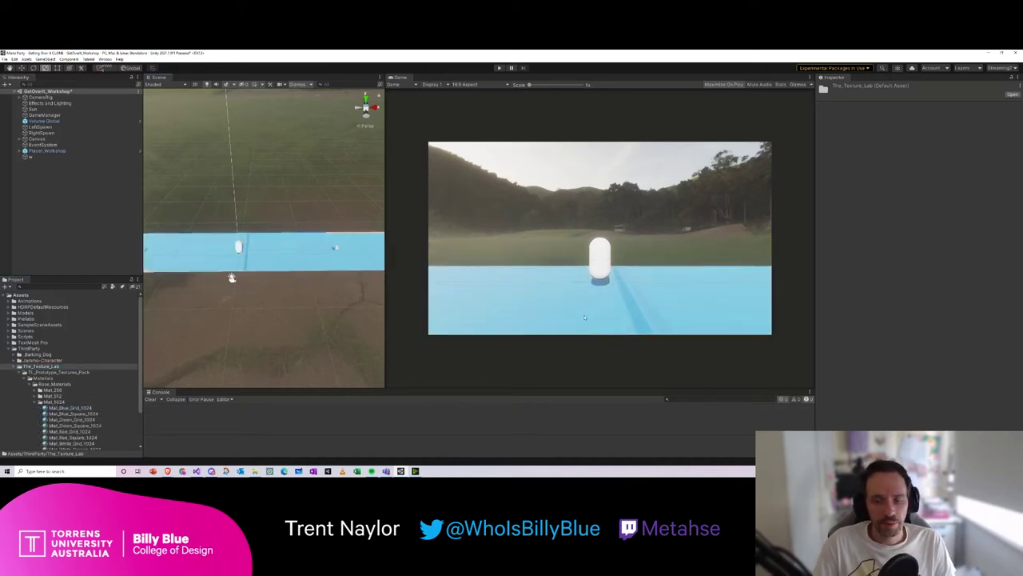
# Step: Play-test the scene with the blue floor and inspect the Player_Workshop object's components
pyautogui.click(499, 69)
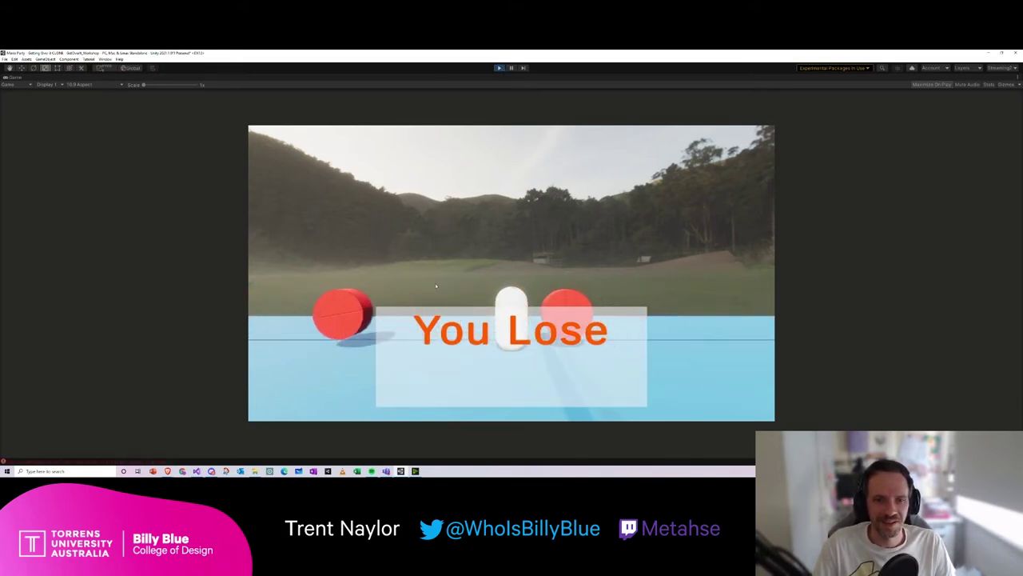
pyautogui.click(499, 69)
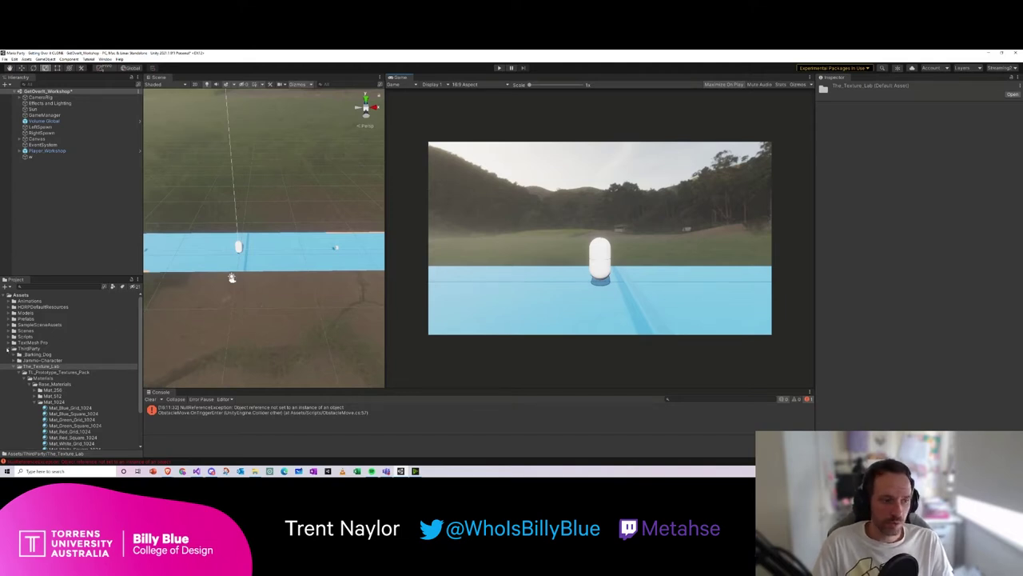
pyautogui.click(9, 348)
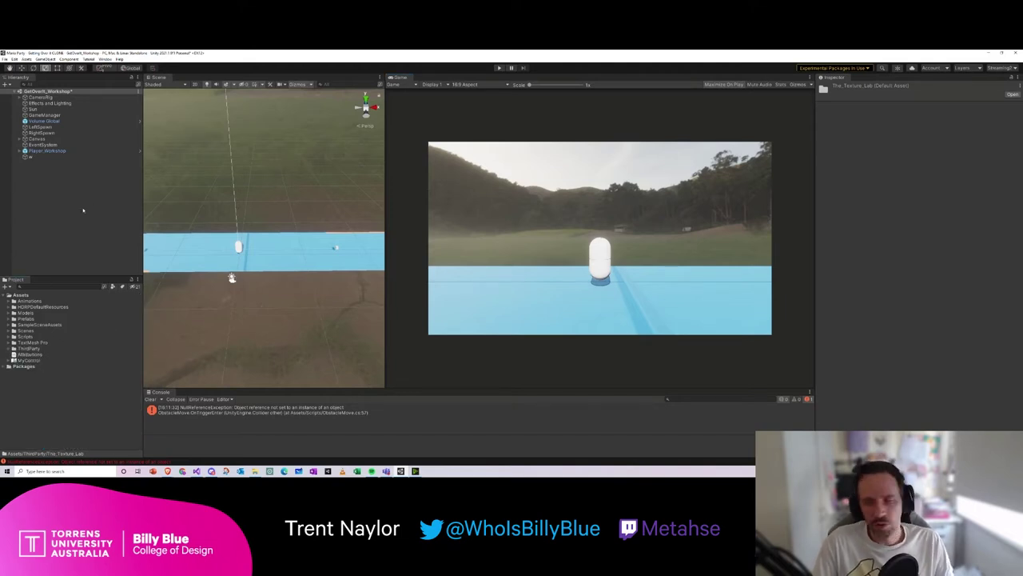
pyautogui.click(45, 151)
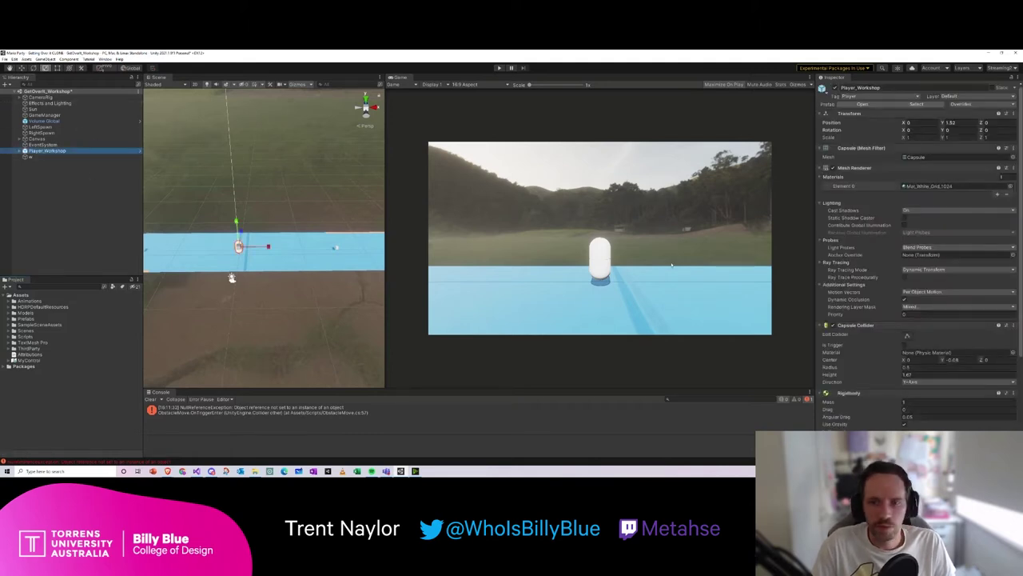
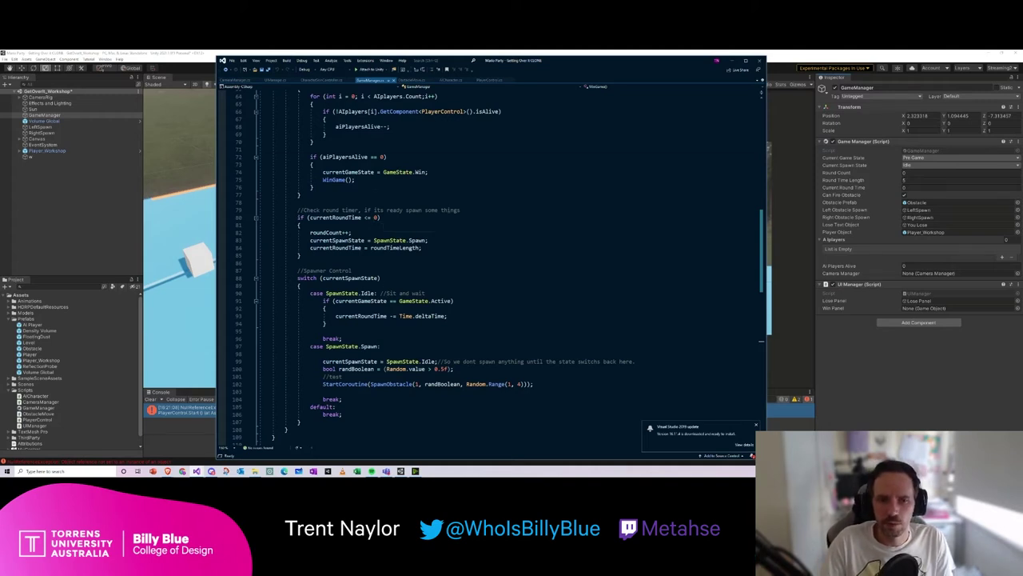
# Step: Review the round timer, spawner, LoseGame and WinGame code in the GameManager script and return to Unity
pyautogui.scroll(-2, 495, 267)
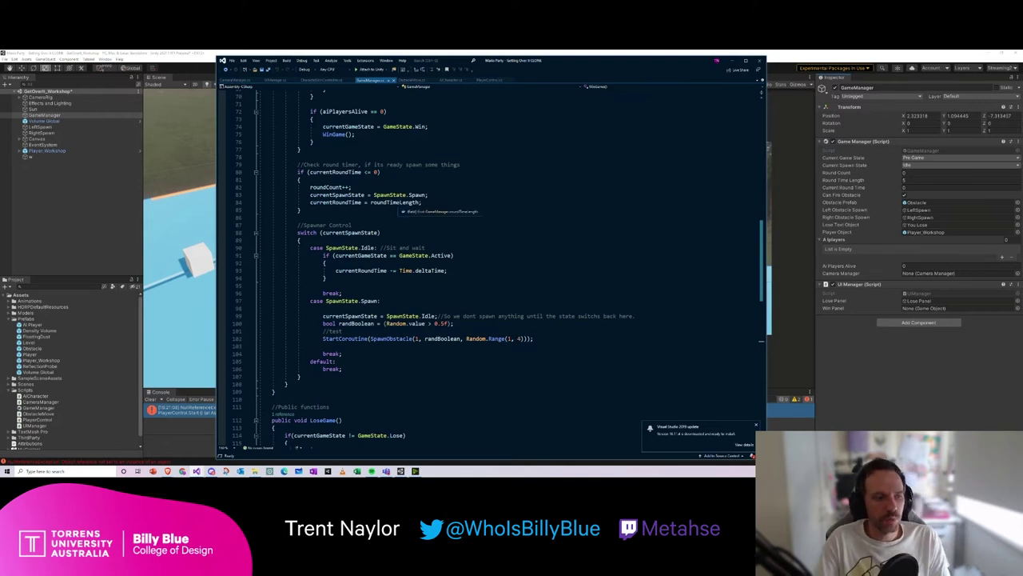
pyautogui.scroll(-2, 495, 268)
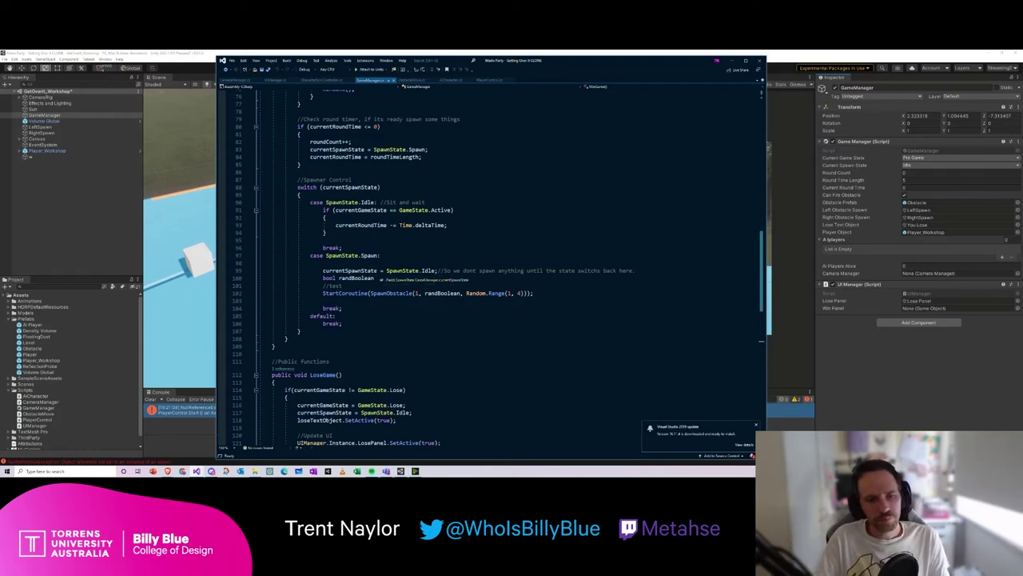
pyautogui.scroll(-12, 496, 268)
pyautogui.scroll(2, 245, 344)
pyautogui.scroll(-2, 248, 324)
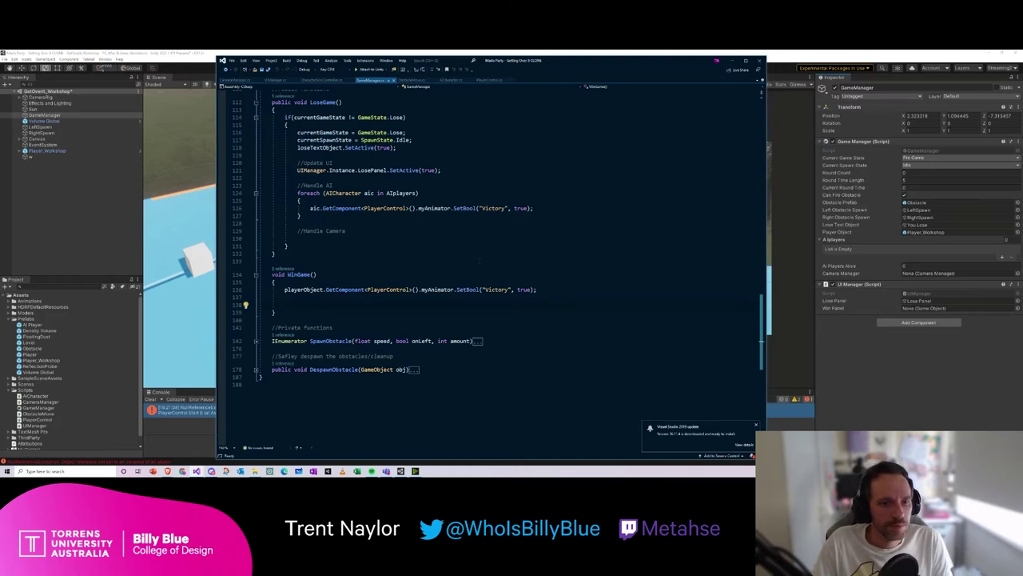
pyautogui.scroll(5, 496, 268)
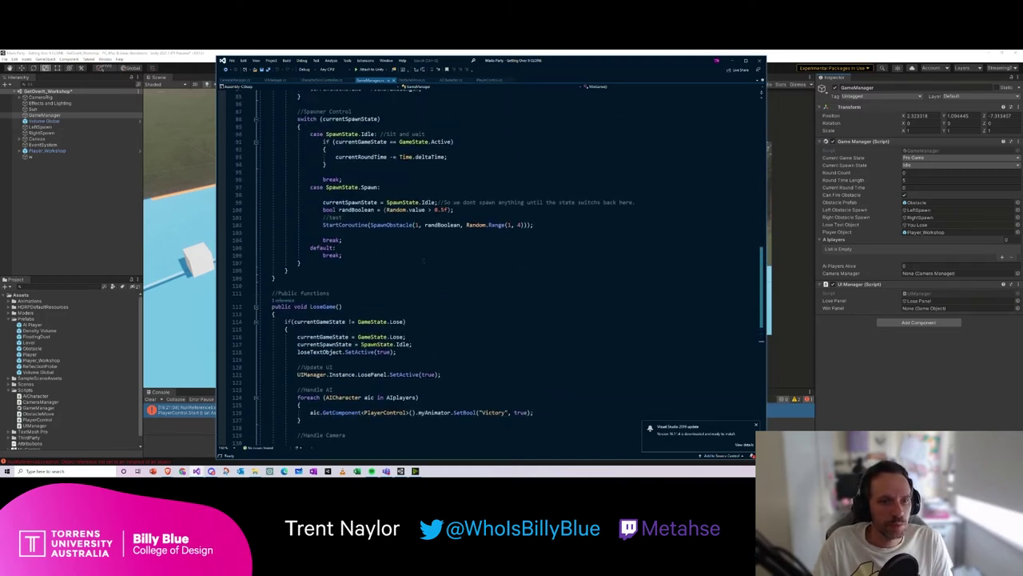
pyautogui.scroll(10, 495, 268)
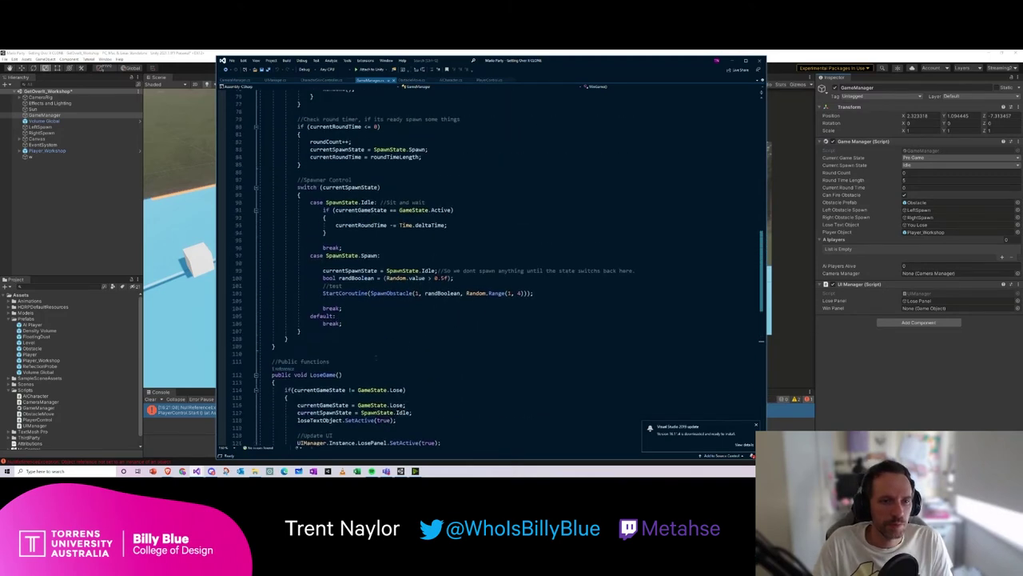
pyautogui.scroll(6, 495, 268)
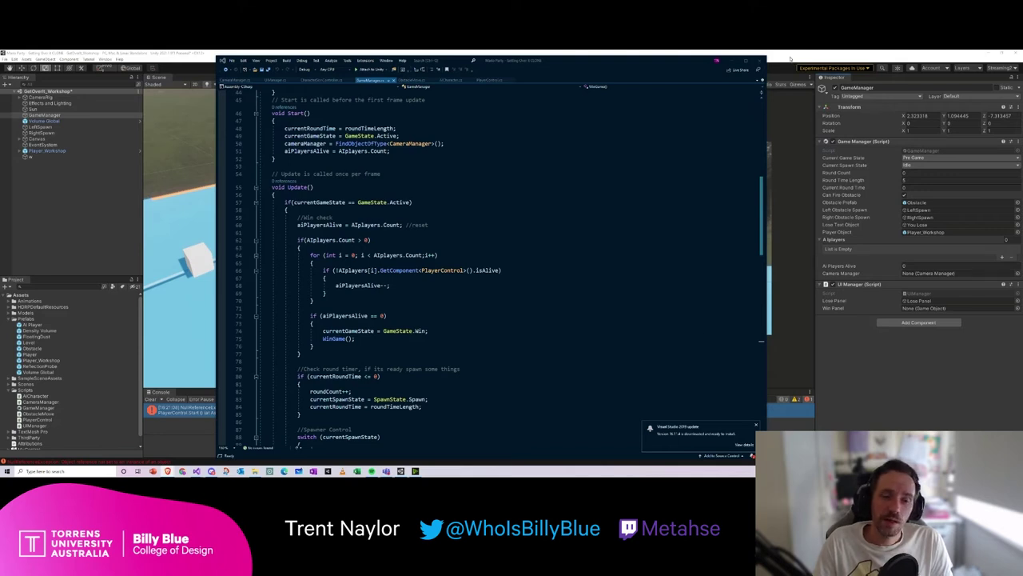
pyautogui.click(734, 60)
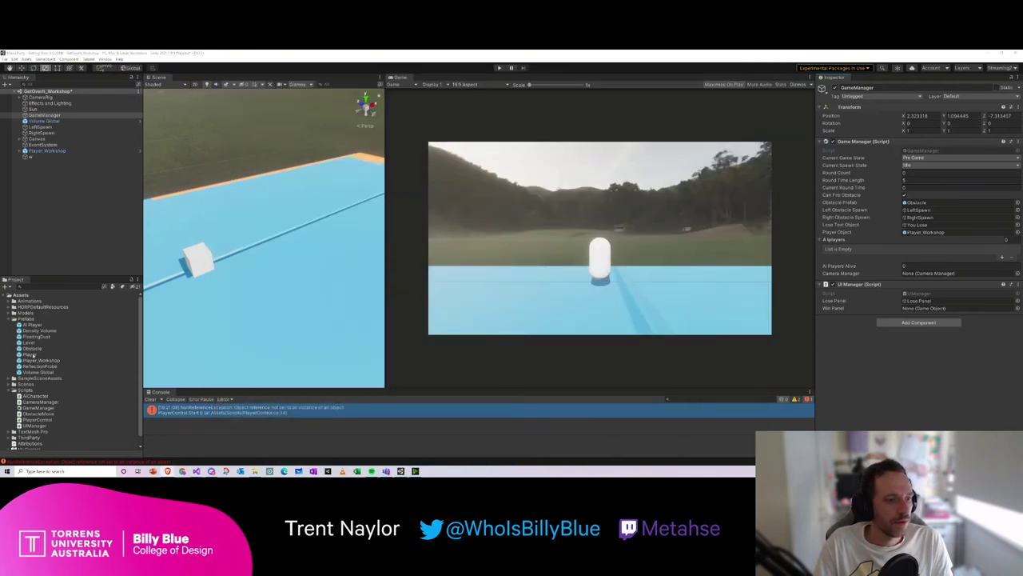
# Step: Add an AI Player prefab instance to the scene and position it on the floor beside the player capsule, at X 1.52
pyautogui.click(52, 325)
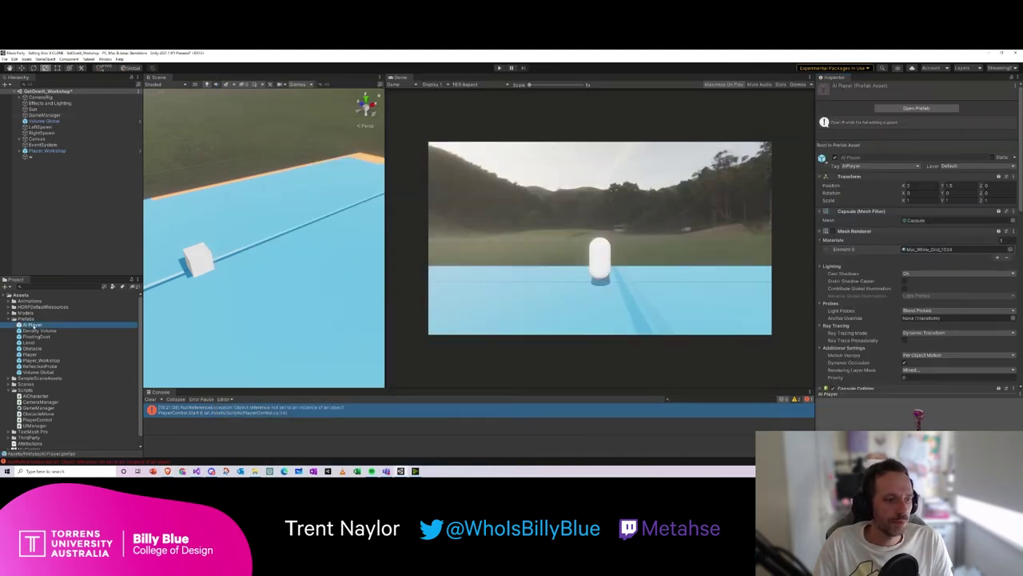
pyautogui.moveTo(32, 325); pyautogui.dragTo(274, 249)
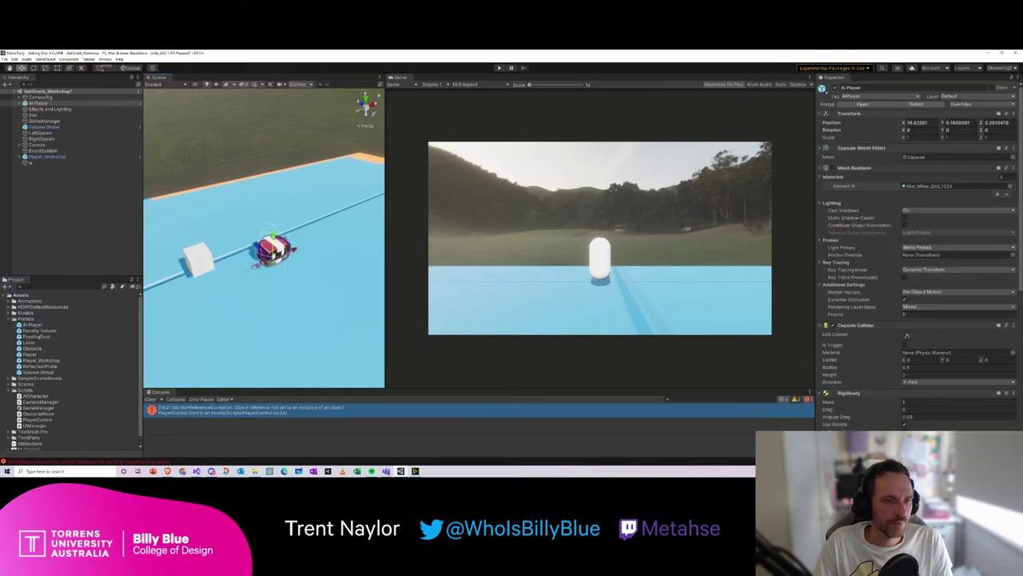
pyautogui.moveTo(376, 320); pyautogui.dragTo(237, 229, button='right')
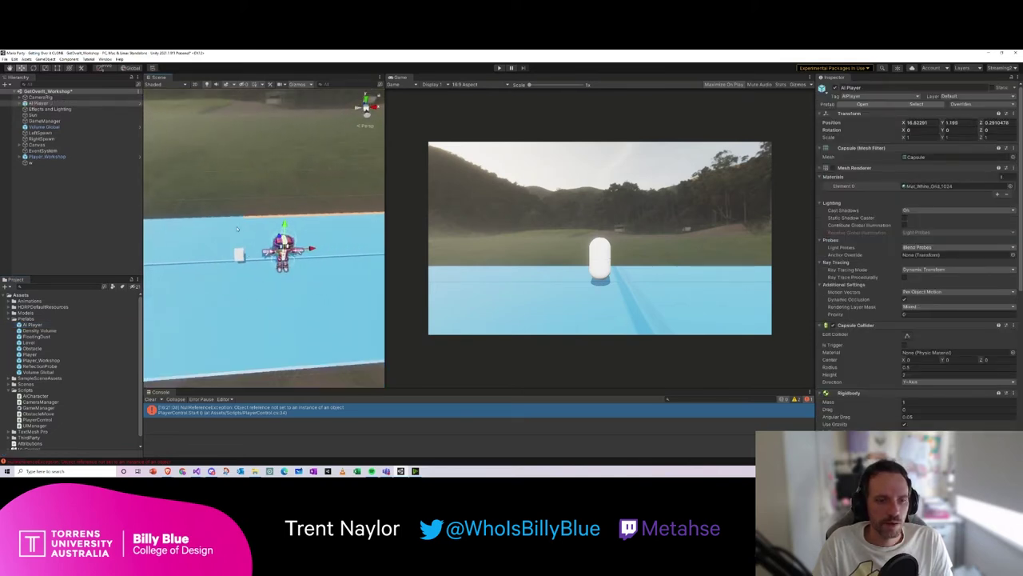
pyautogui.moveTo(317, 254); pyautogui.dragTo(356, 241, button='right')
pyautogui.moveTo(350, 233); pyautogui.dragTo(234, 238)
pyautogui.moveTo(234, 238); pyautogui.dragTo(237, 258, button='right')
pyautogui.moveTo(242, 230); pyautogui.dragTo(183, 231)
# Step: Examine the AI Player's Capsule Collider, Rigidbody, Player Control, Constant Force and AI Character components
pyautogui.moveTo(183, 231); pyautogui.dragTo(160, 257, button='right')
pyautogui.scroll(8, 238, 247)
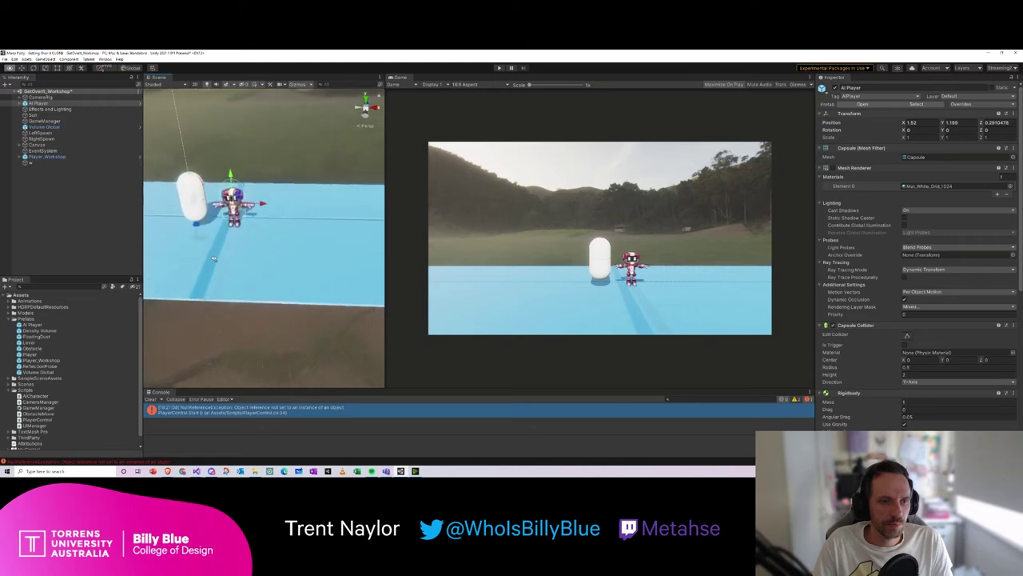
pyautogui.moveTo(238, 247); pyautogui.dragTo(295, 193, button='right')
pyautogui.click(231, 182)
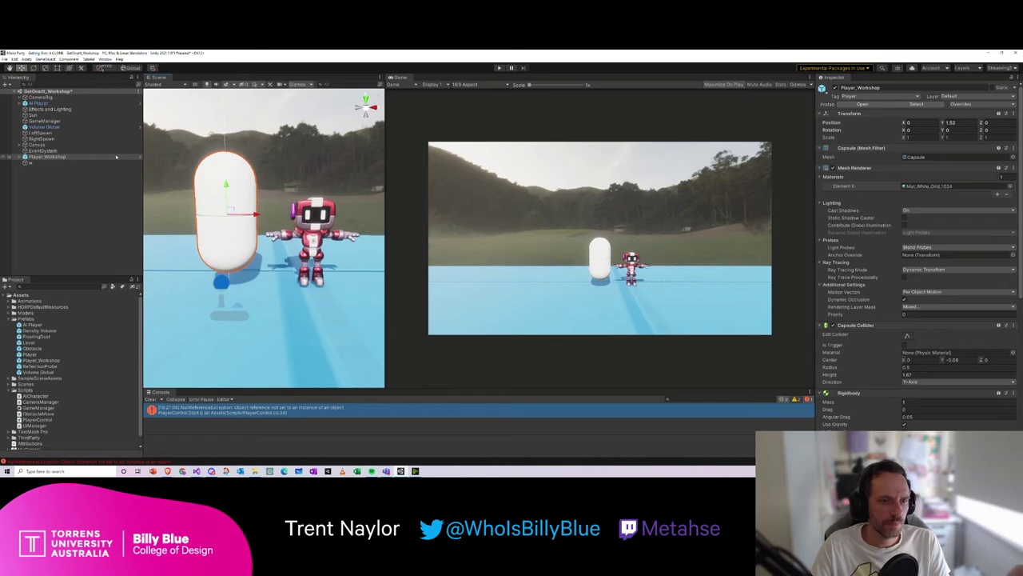
pyautogui.click(48, 109)
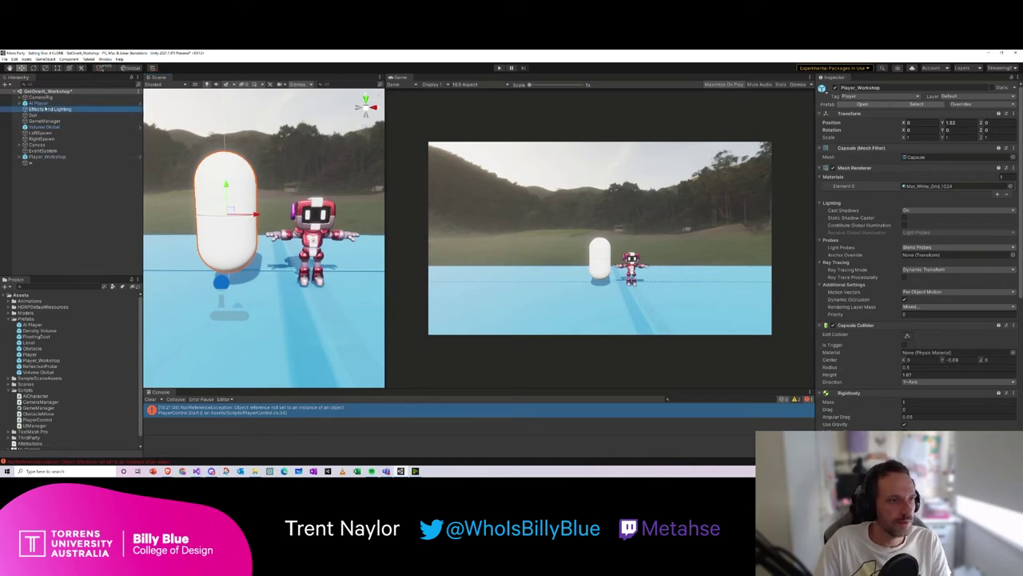
pyautogui.click(38, 103)
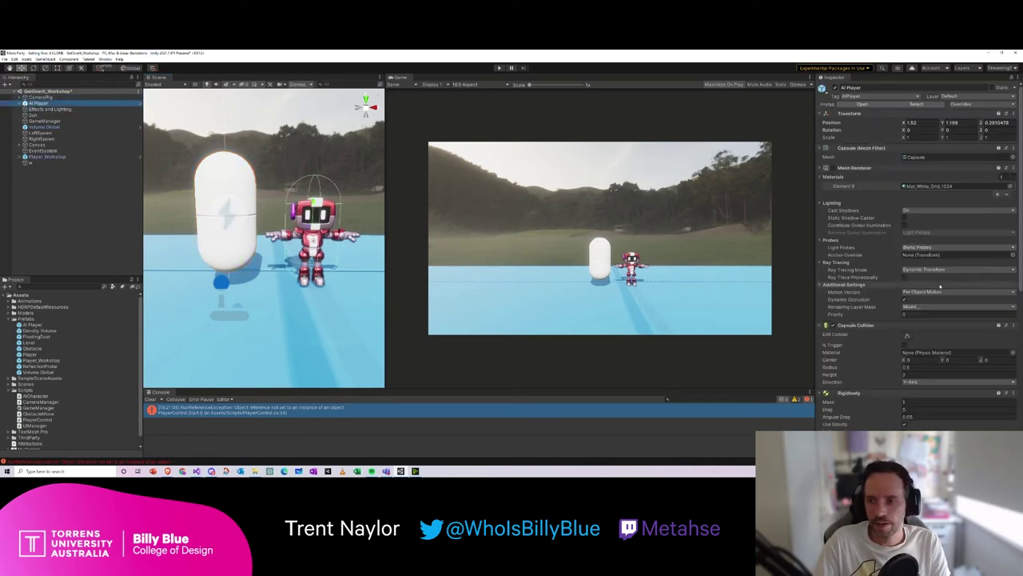
pyautogui.scroll(-9, 901, 202)
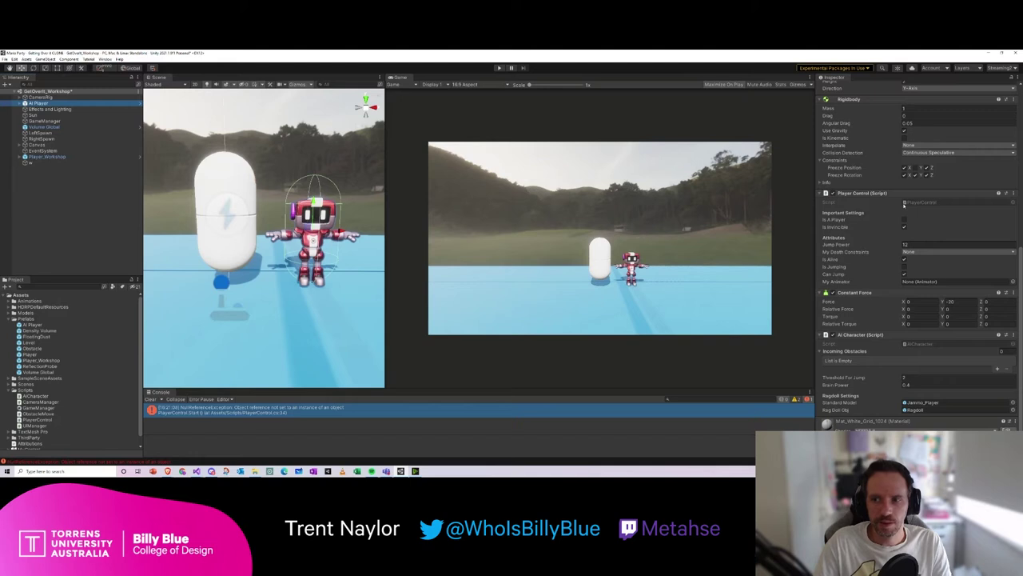
pyautogui.scroll(4, 884, 314)
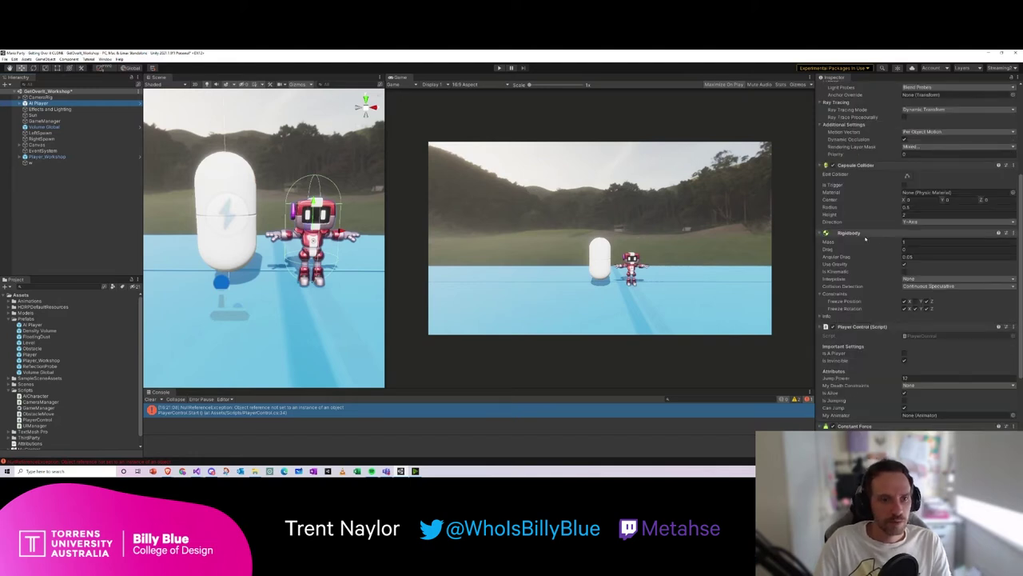
pyautogui.scroll(-4, 862, 235)
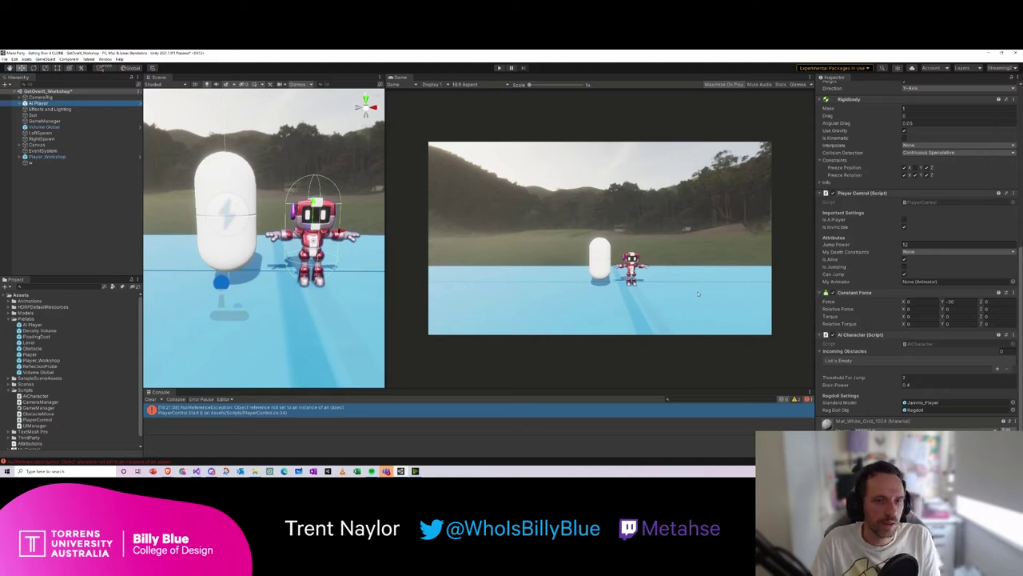
# Step: Open the Player_Workshop prefab for editing and activate its Jammo_Player child model
pyautogui.moveTo(278, 280); pyautogui.dragTo(324, 267, button='right')
pyautogui.click(209, 254)
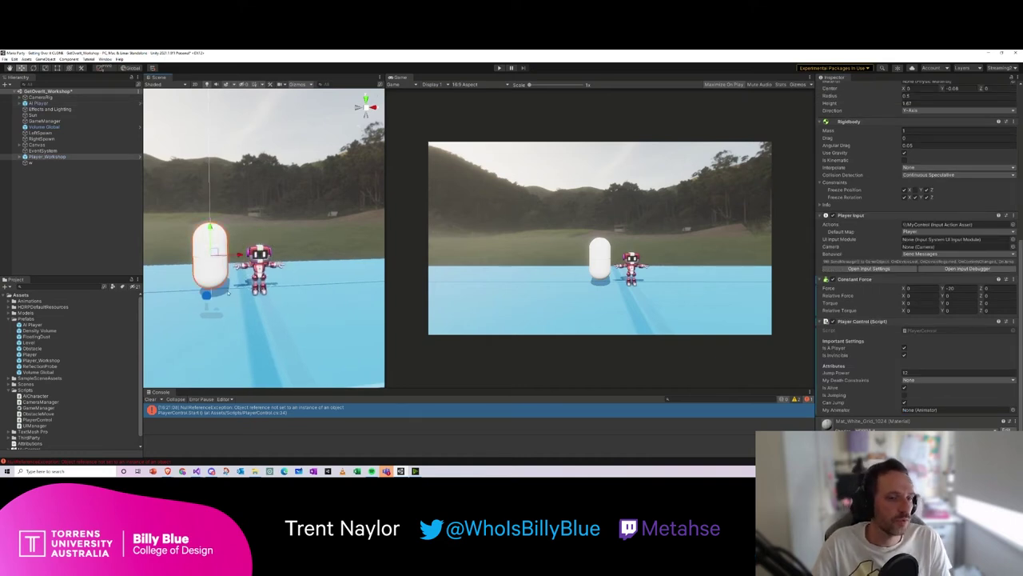
pyautogui.moveTo(228, 293); pyautogui.dragTo(279, 283, button='right')
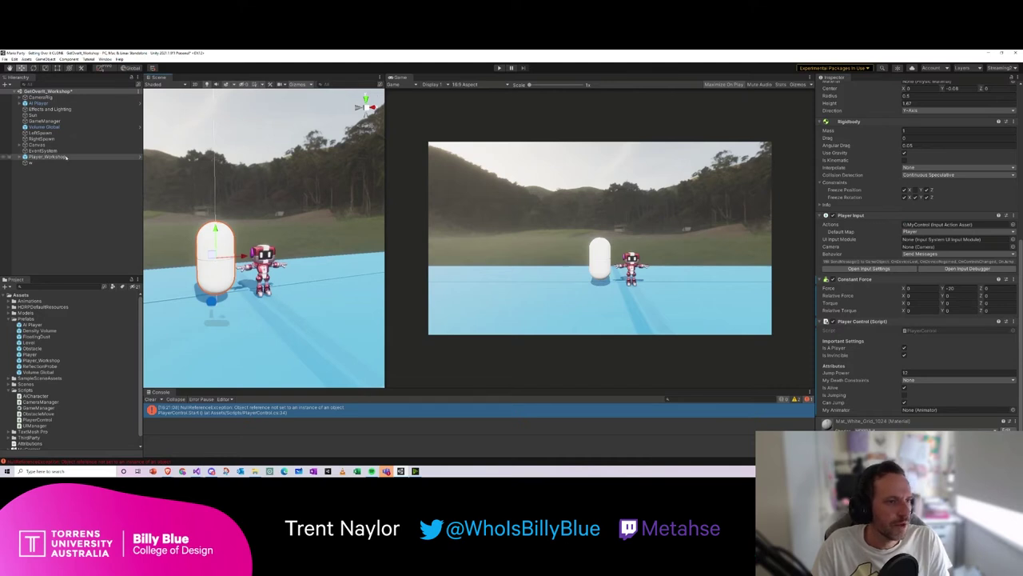
pyautogui.click(19, 157)
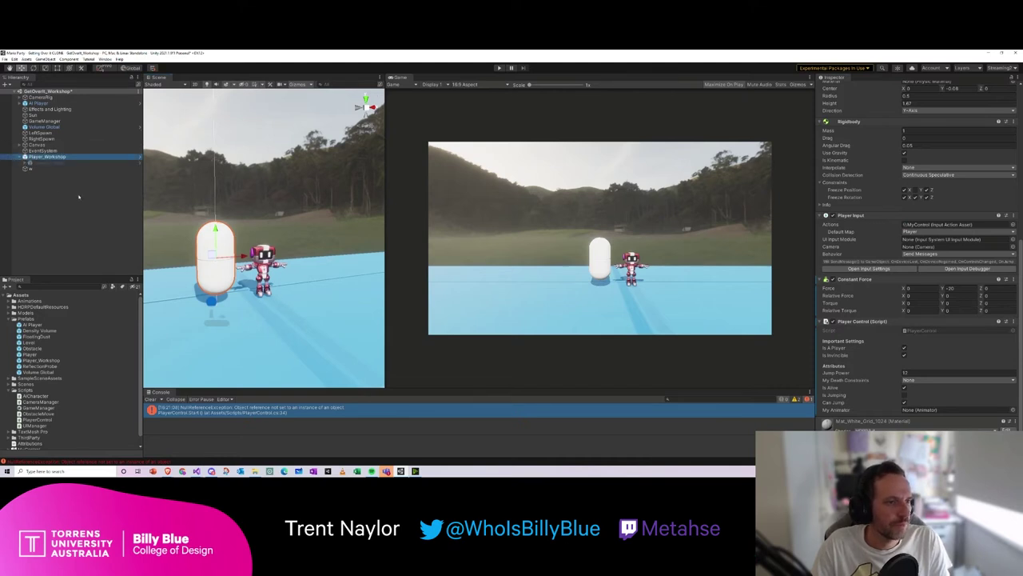
pyautogui.click(44, 163)
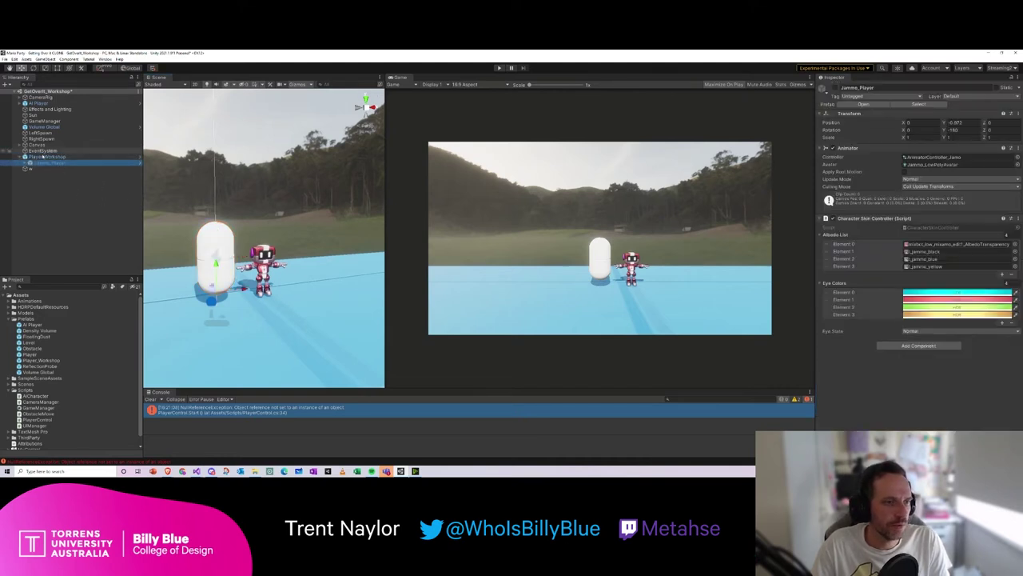
pyautogui.click(67, 157)
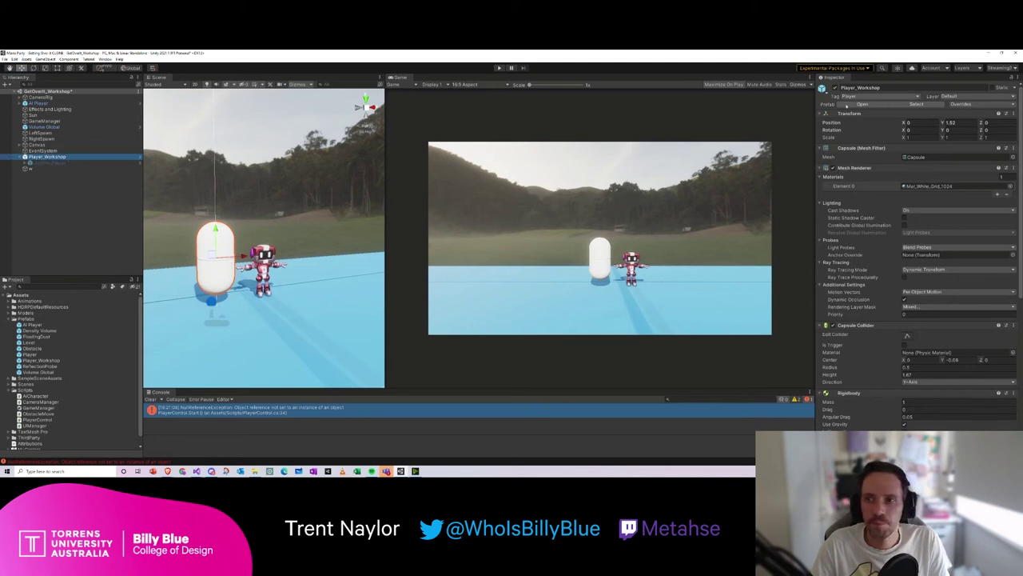
pyautogui.click(862, 104)
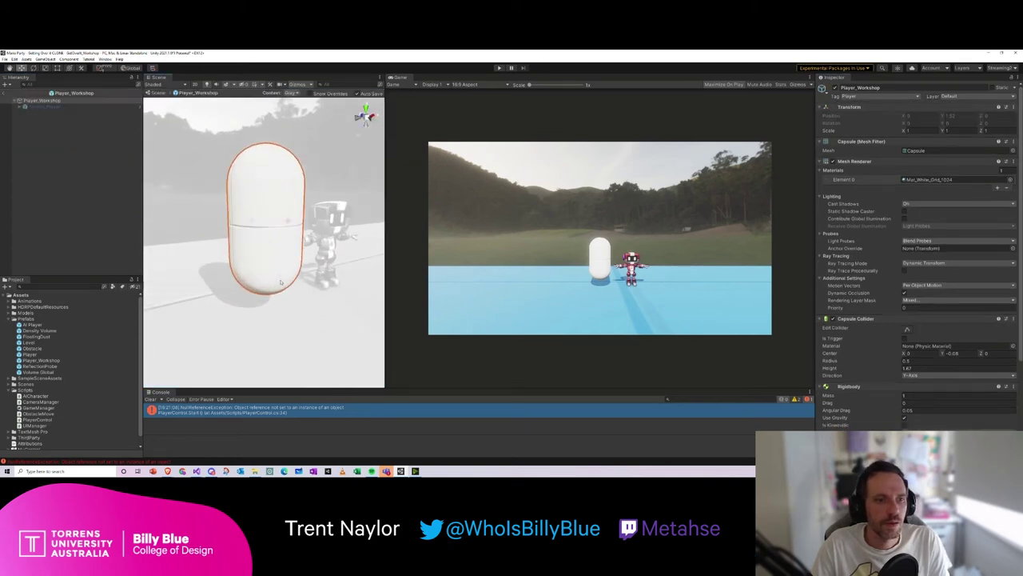
pyautogui.click(64, 108)
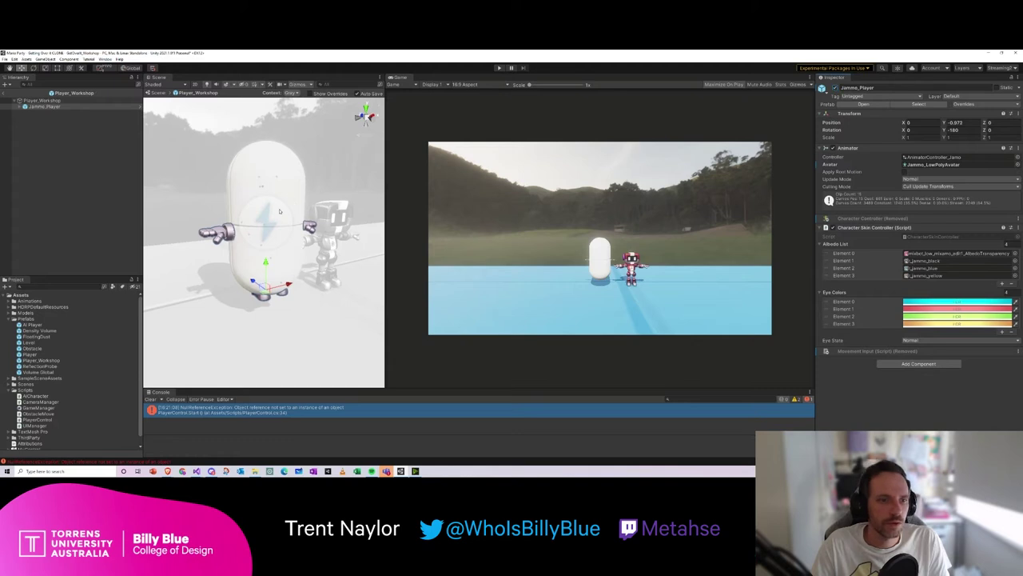
# Step: Disable the Mesh Renderer of the capsule on the Player_Workshop prefab's root object
pyautogui.click(40, 100)
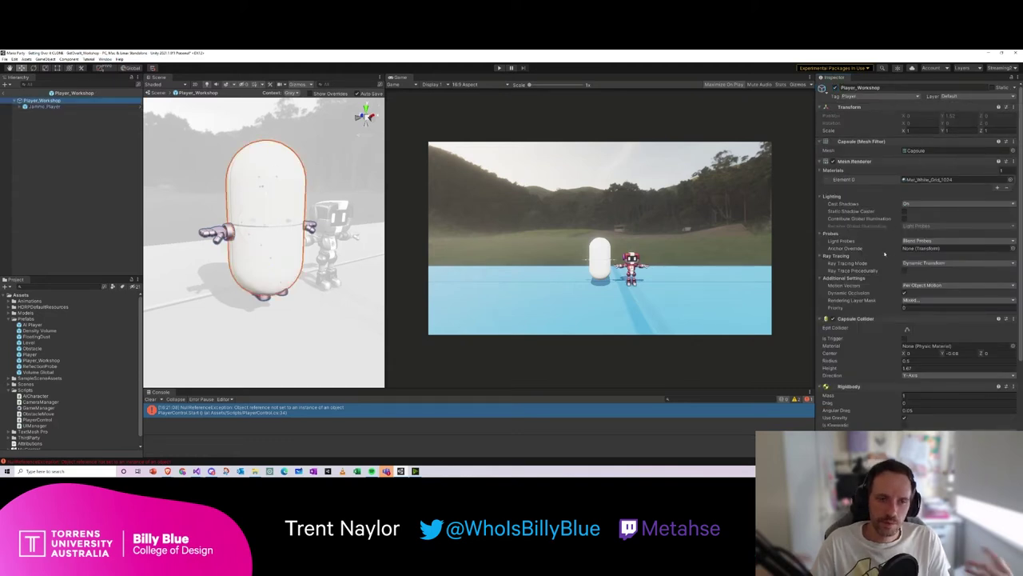
pyautogui.scroll(-2, 891, 279)
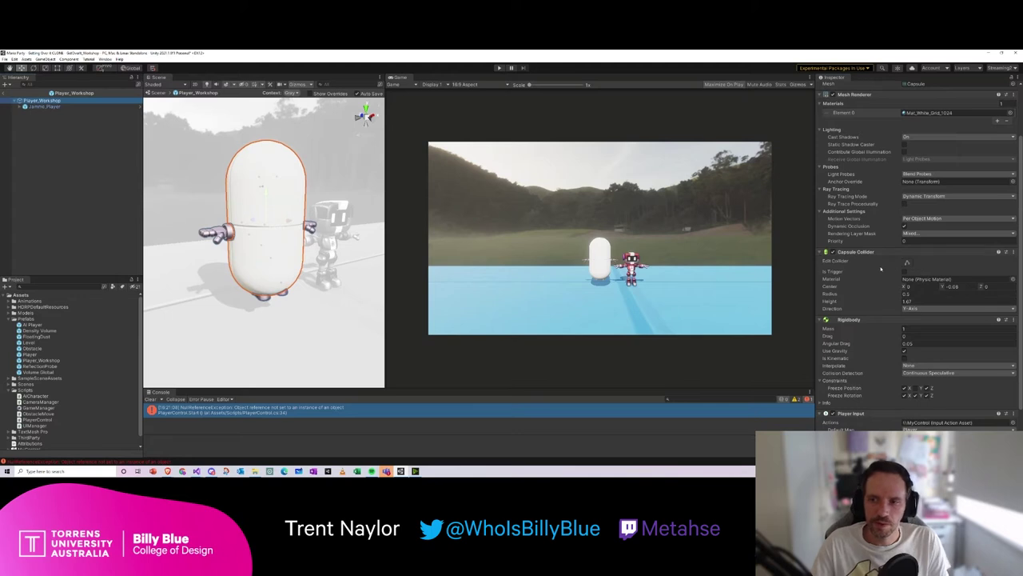
pyautogui.scroll(-2, 888, 306)
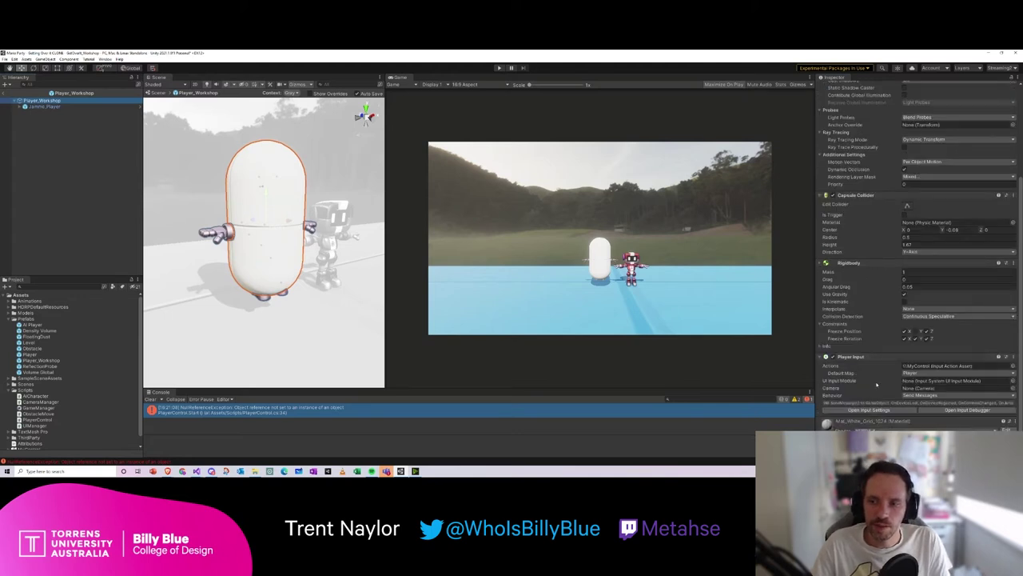
pyautogui.scroll(2, 870, 373)
pyautogui.scroll(2, 879, 256)
pyautogui.click(833, 160)
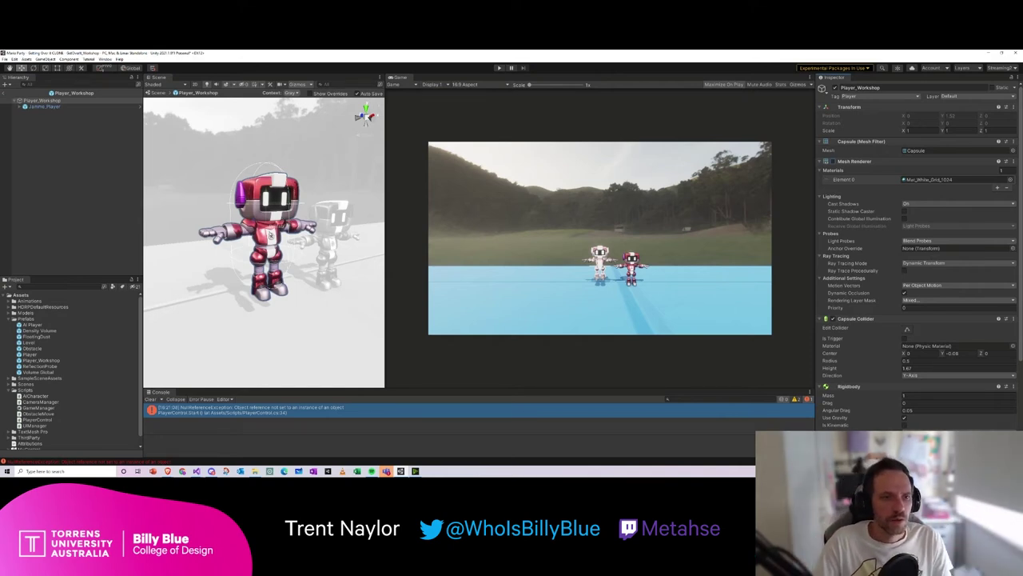
# Step: Examine the Jammo_Player robot model and its Animator and skin components inside the Player_Workshop prefab from several angles
pyautogui.scroll(-1, 145, 177)
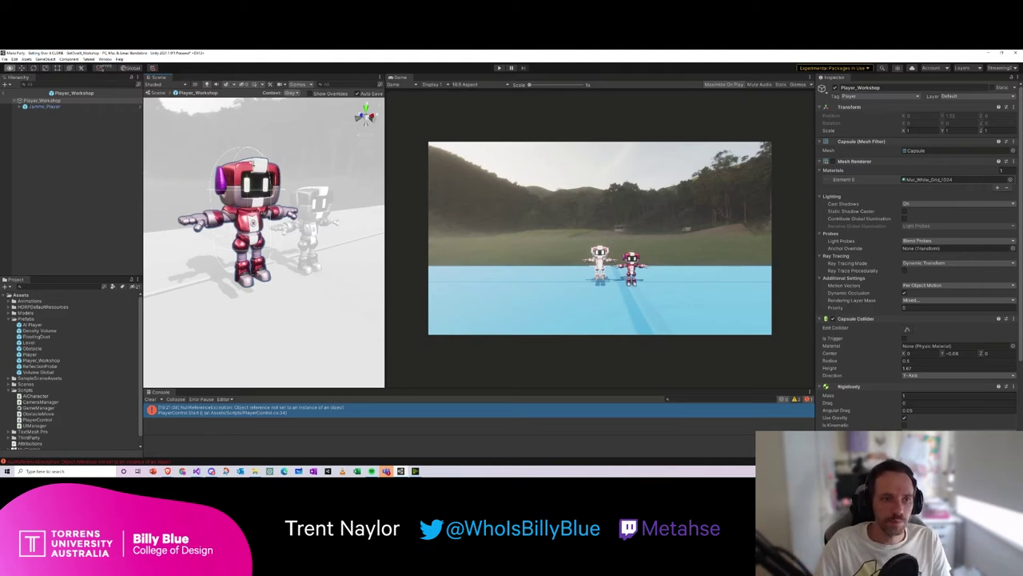
pyautogui.scroll(3, 240, 137)
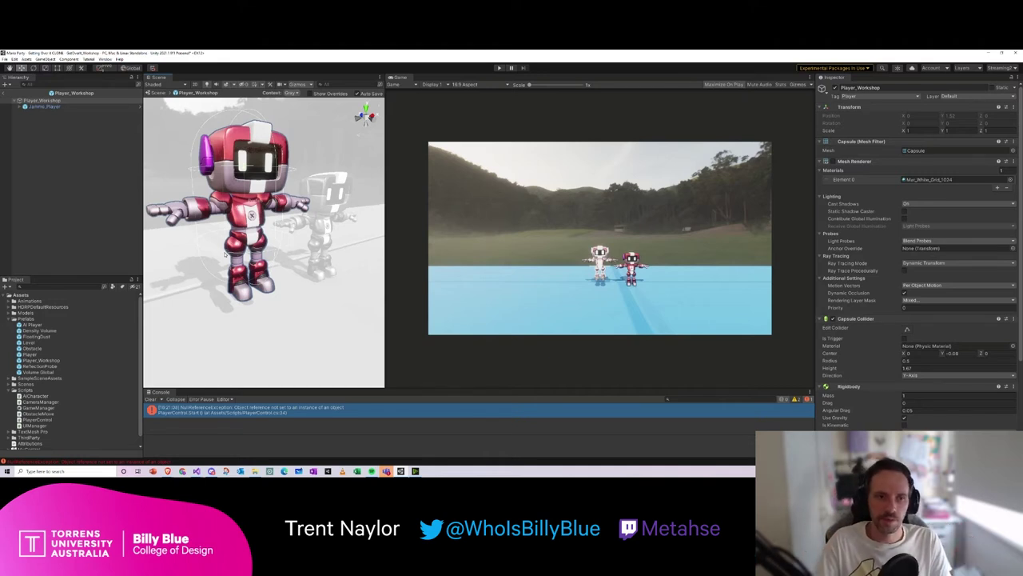
pyautogui.click(67, 105)
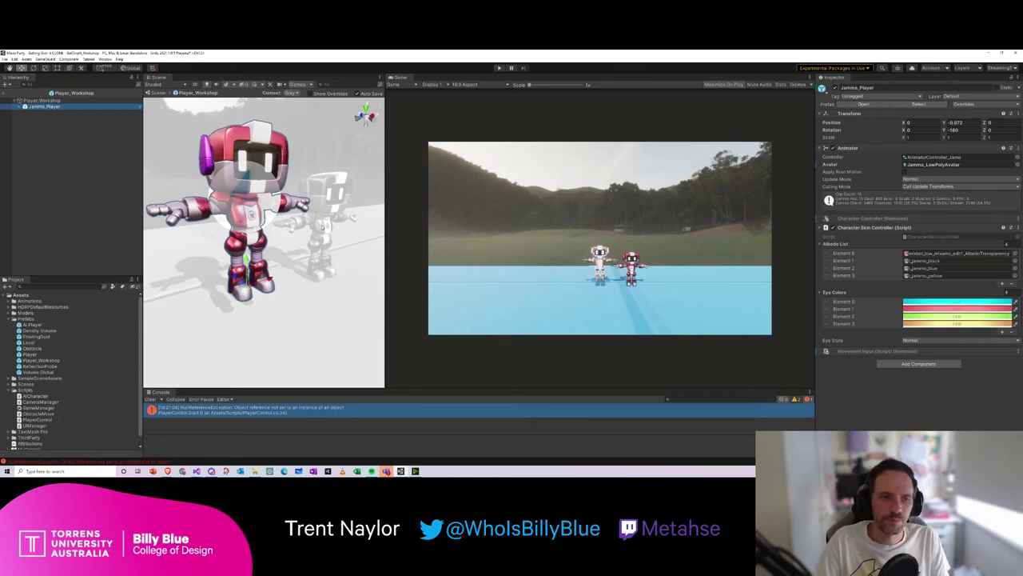
pyautogui.scroll(-3, 322, 227)
pyautogui.keyDown('alt'); pyautogui.moveTo(323, 227); pyautogui.dragTo(320, 257); pyautogui.keyUp('alt')
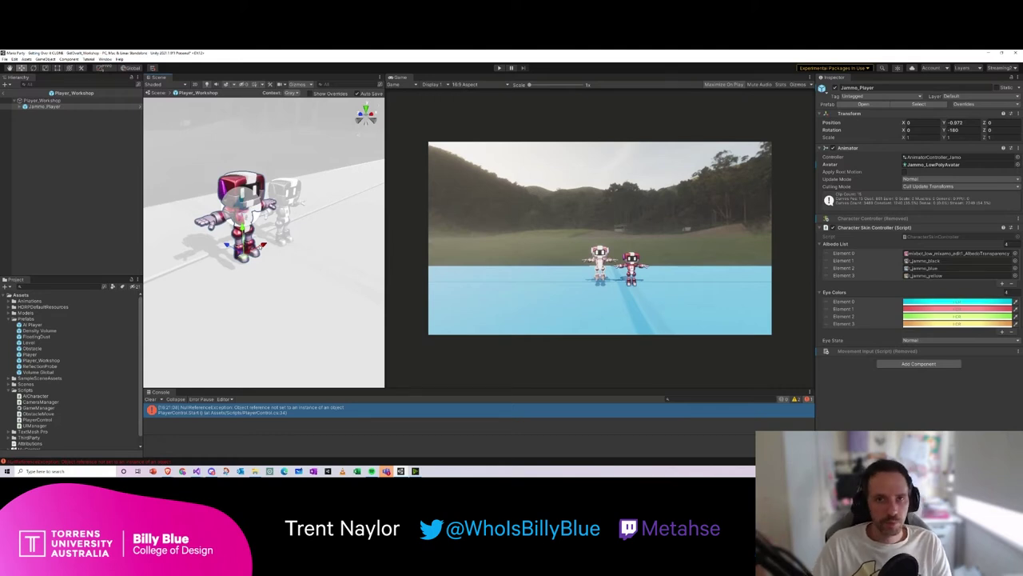
pyautogui.click(42, 100)
pyautogui.press('f')
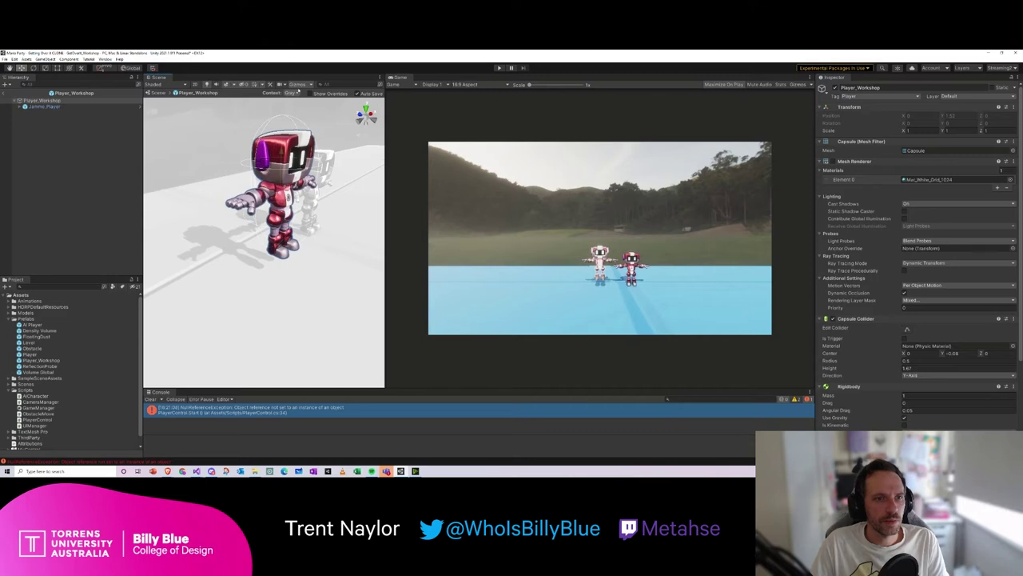
pyautogui.keyDown('alt'); pyautogui.moveTo(240, 140); pyautogui.dragTo(169, 178); pyautogui.keyUp('alt')
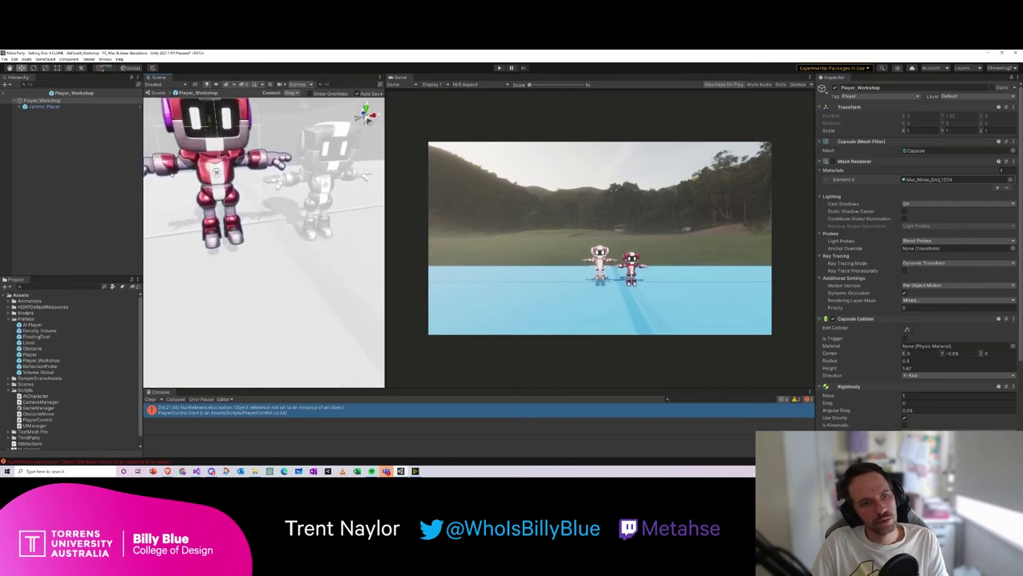
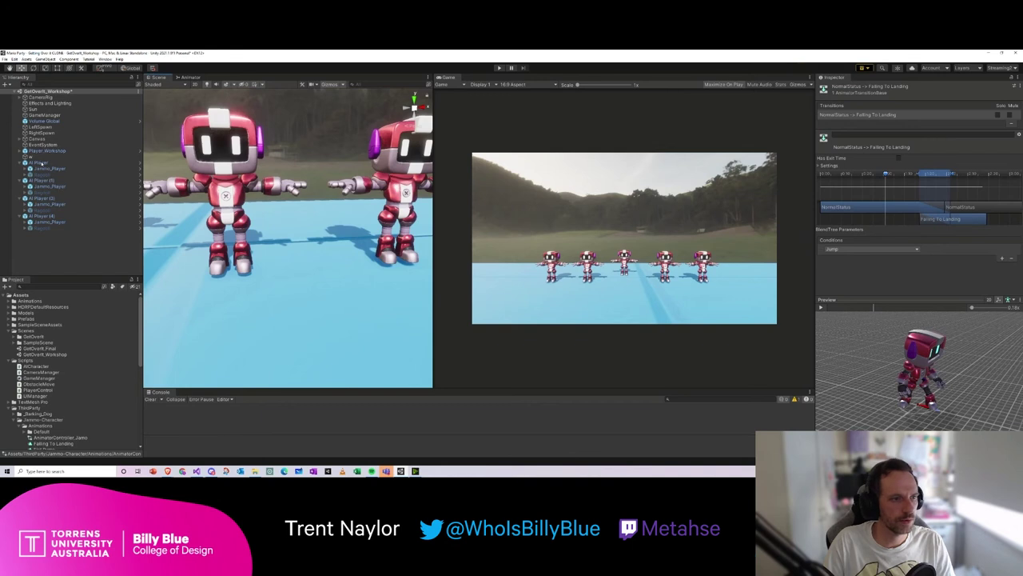
# Step: Set the Player Control Jump Power of all four AI Player objects together to 11
pyautogui.keyDown('ctrl'); pyautogui.click(41, 180); pyautogui.keyUp('ctrl')
pyautogui.keyDown('ctrl'); pyautogui.click(40, 198); pyautogui.keyUp('ctrl')
pyautogui.keyDown('ctrl'); pyautogui.click(38, 215); pyautogui.keyUp('ctrl')
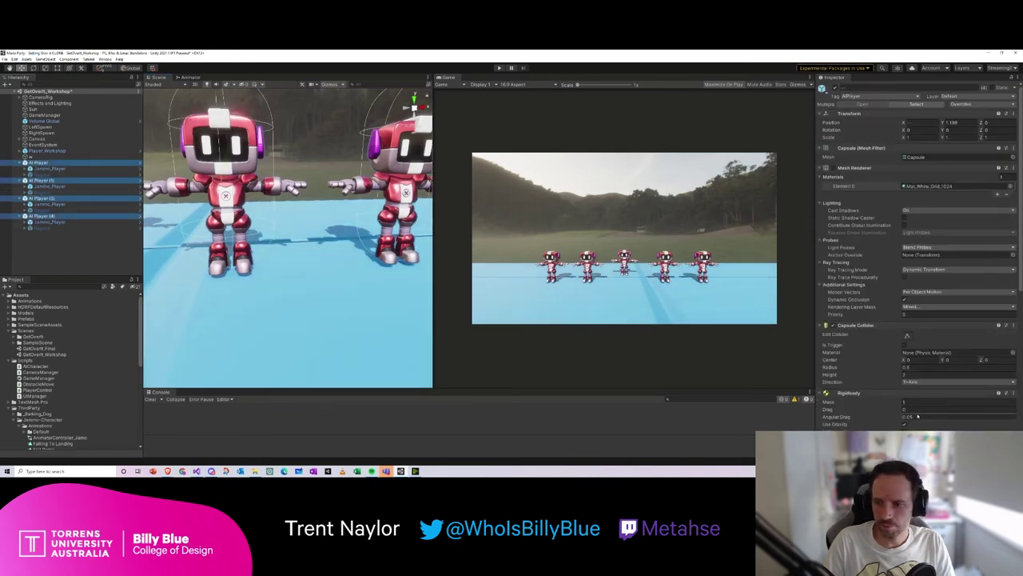
pyautogui.scroll(-5, 930, 365)
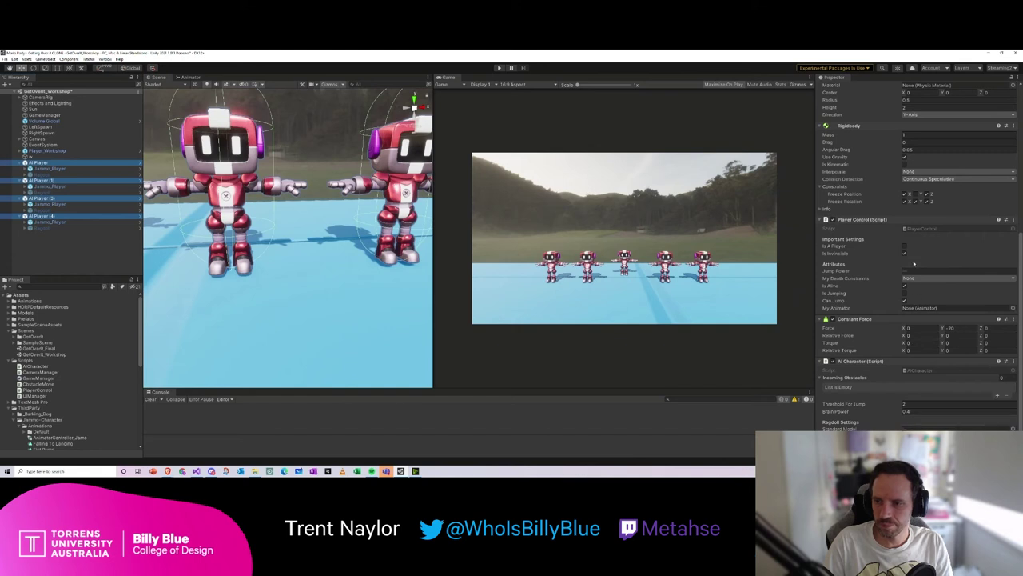
pyautogui.click(914, 278)
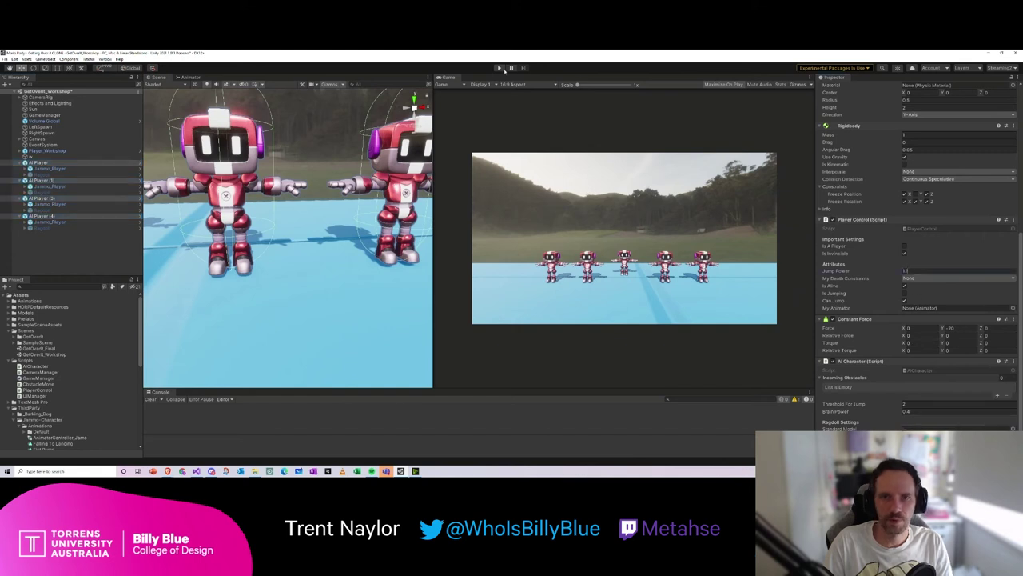
# Step: Play-test the scene to watch the robots jump the rolling obstacles, then stop it and clear the selection
pyautogui.click(500, 68)
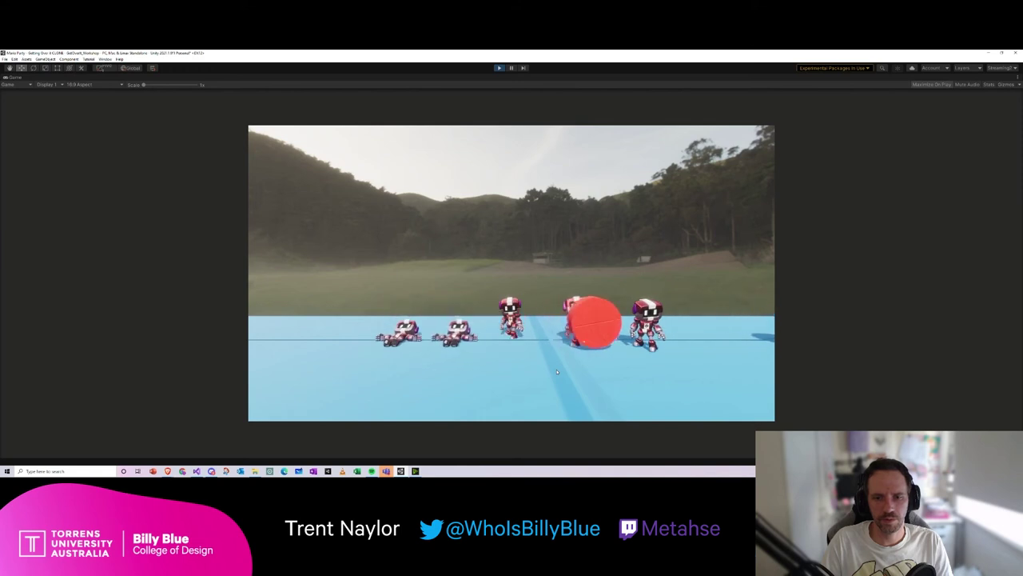
pyautogui.click(500, 67)
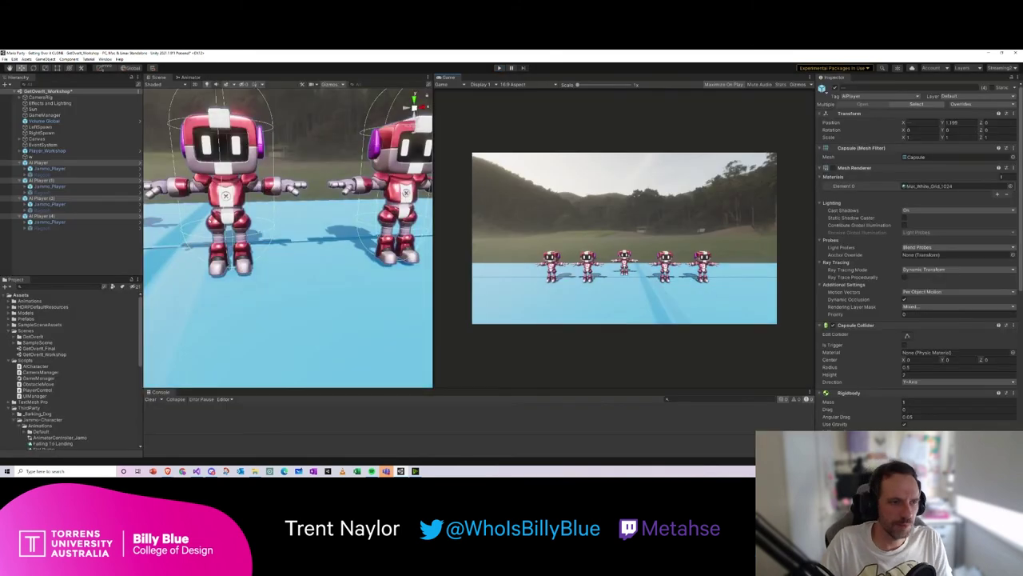
pyautogui.click(59, 250)
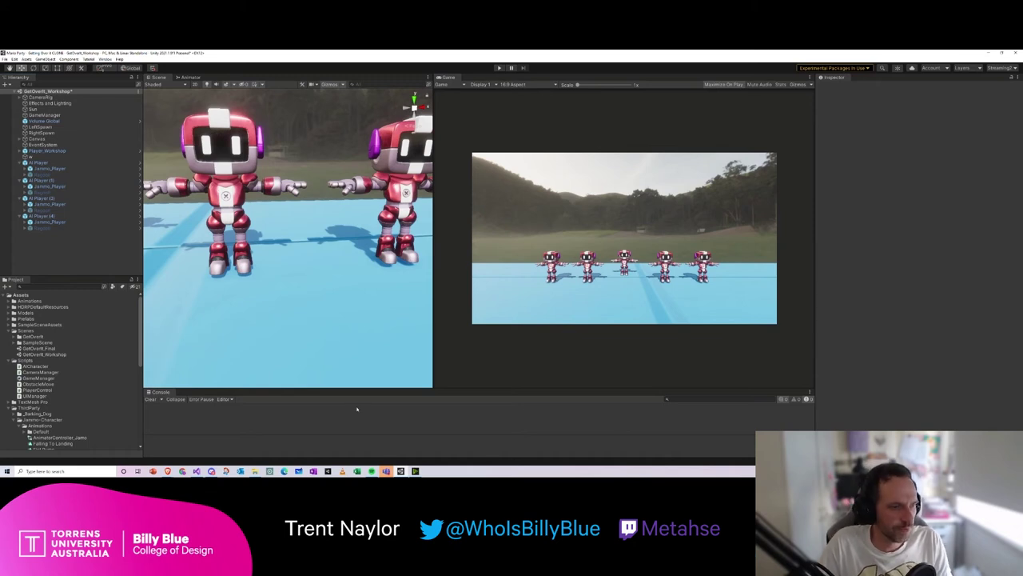
# Step: Set the Player_Workshop object's Z position to 0 to line it up with the AI players
pyautogui.click(44, 151)
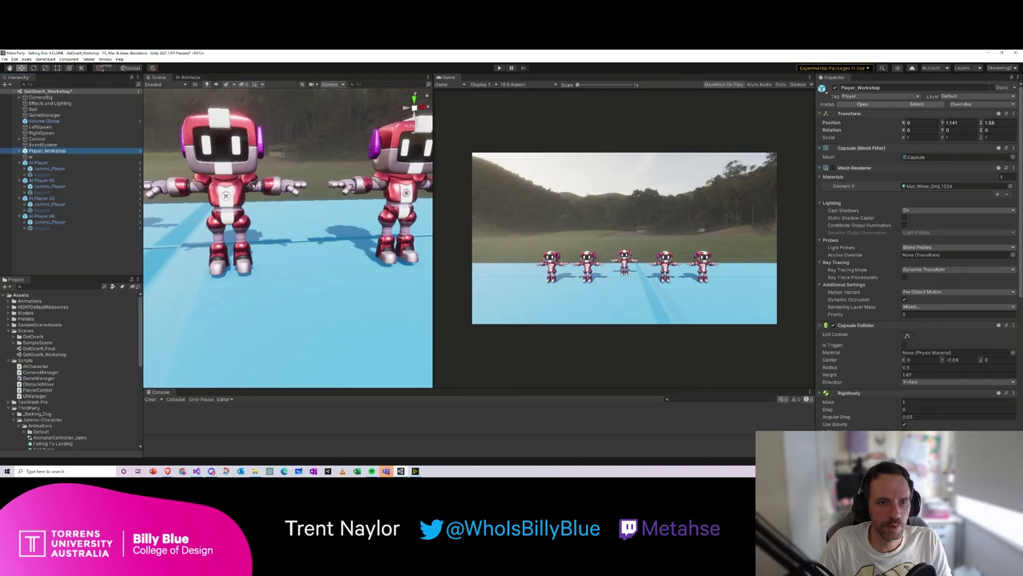
pyautogui.press('f')
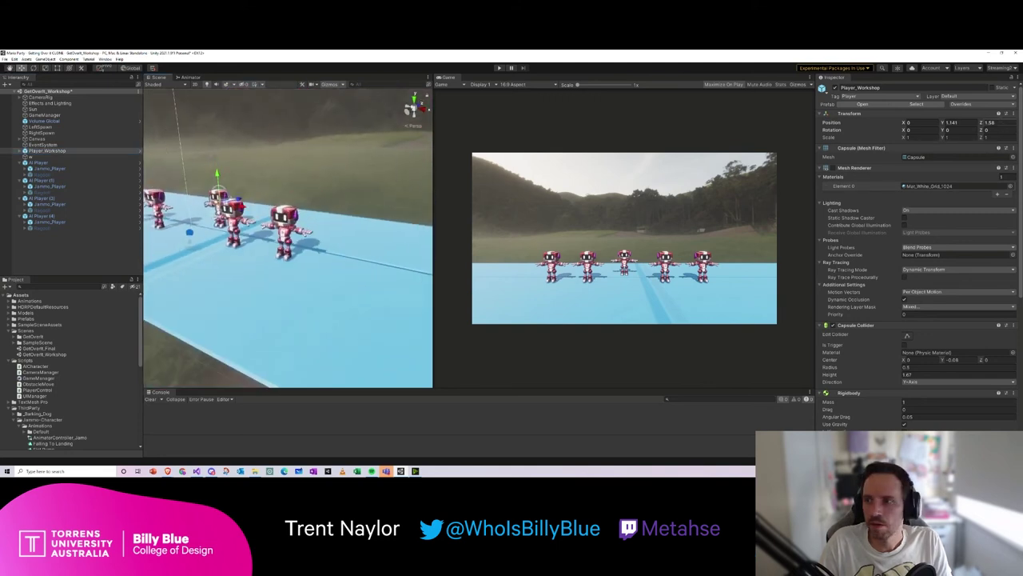
pyautogui.doubleClick(989, 123)
pyautogui.write('0')
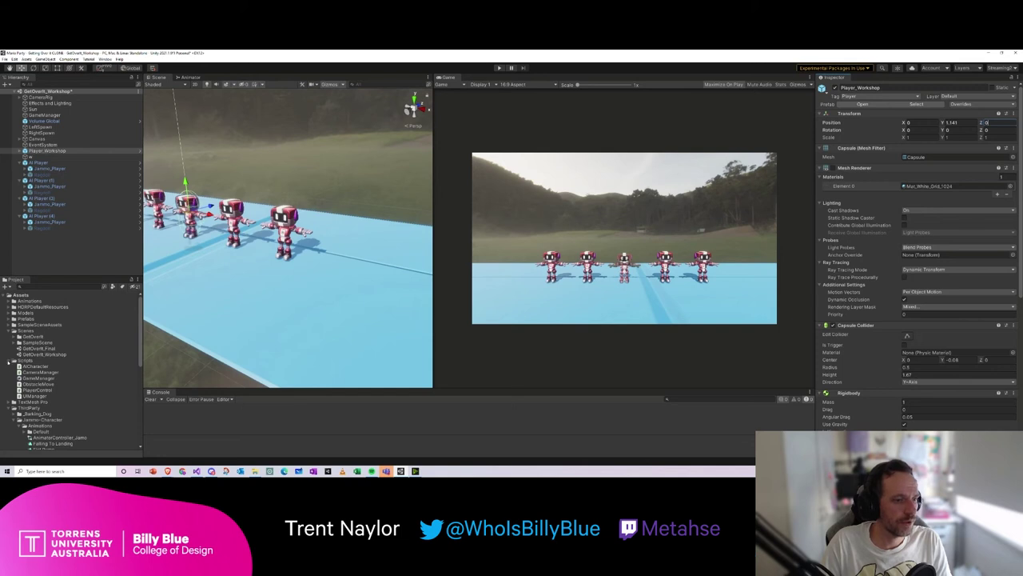
# Step: Collapse the Scripts folder and open the Obstacle prefab from the Prefabs folder for editing
pyautogui.click(9, 361)
pyautogui.click(8, 372)
pyautogui.click(25, 318)
pyautogui.click(8, 319)
pyautogui.doubleClick(30, 349)
pyautogui.moveTo(326, 361); pyautogui.dragTo(329, 192, button='right')
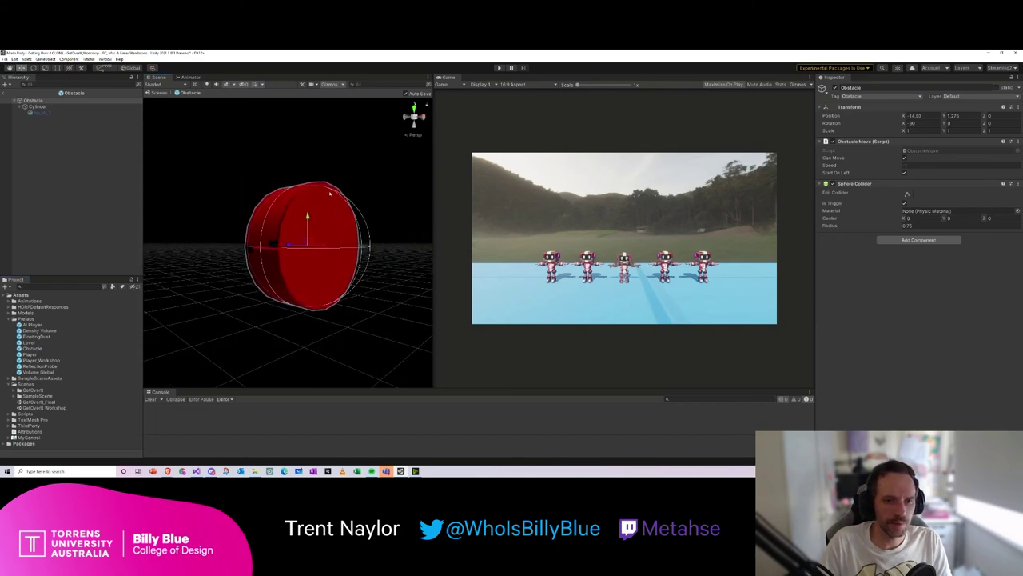
# Step: Turn off the Cylinder's Mesh Renderer and activate its hp_all_3 child to give the obstacle the spiked wheel model
pyautogui.moveTo(315, 280)
pyautogui.mouseDown(button='right')
pyautogui.moveTo(398, 303)
pyautogui.moveTo(310, 274)
pyautogui.mouseUp(button='right')
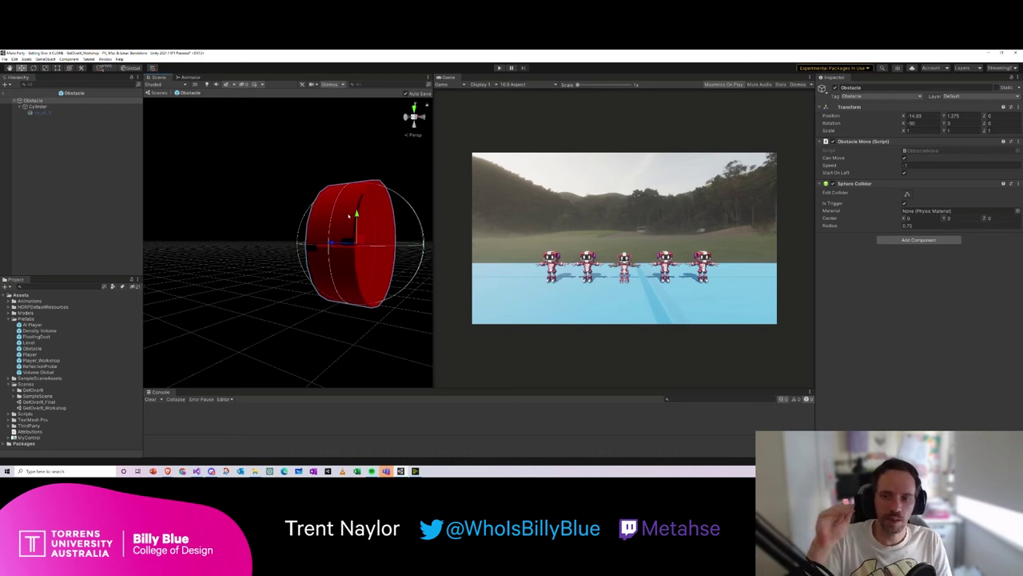
pyautogui.moveTo(350, 303); pyautogui.dragTo(164, 301, button='right')
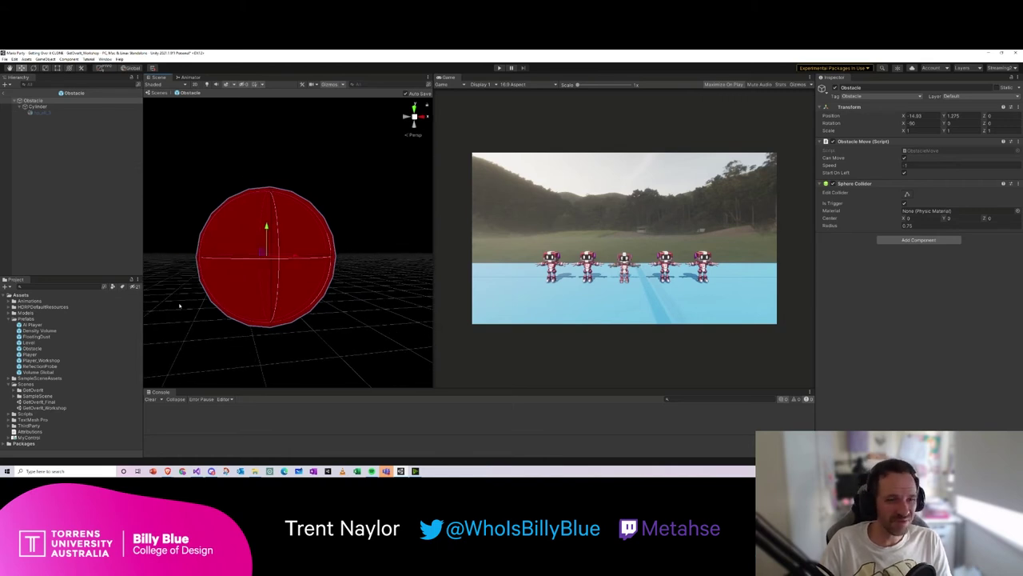
pyautogui.click(37, 107)
pyautogui.click(833, 161)
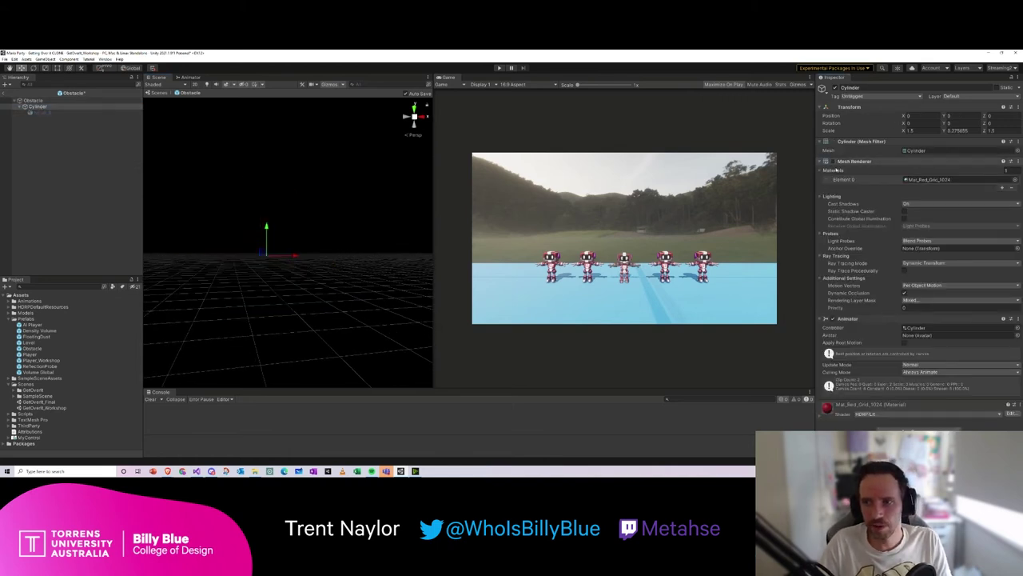
pyautogui.click(40, 113)
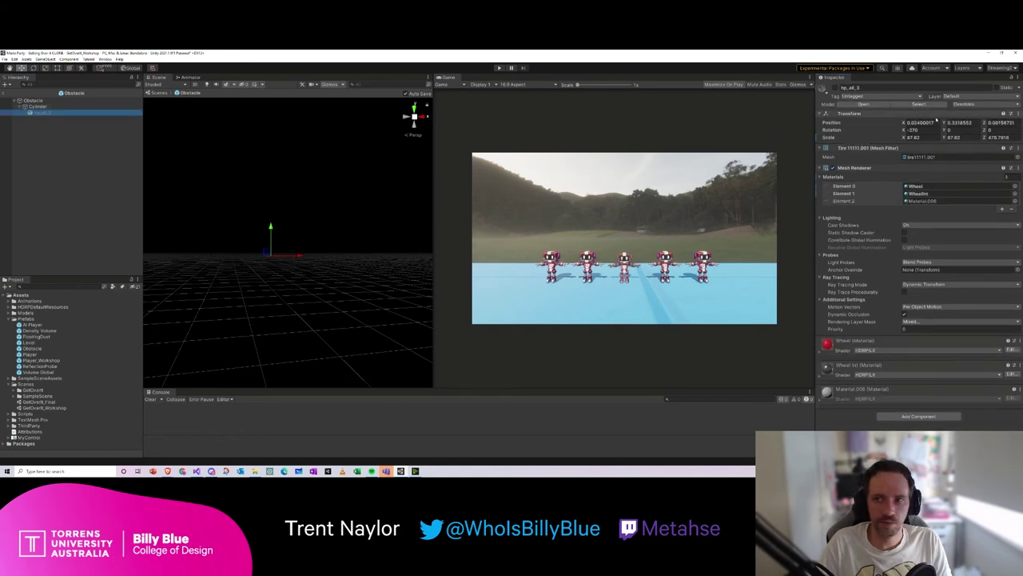
pyautogui.click(827, 88)
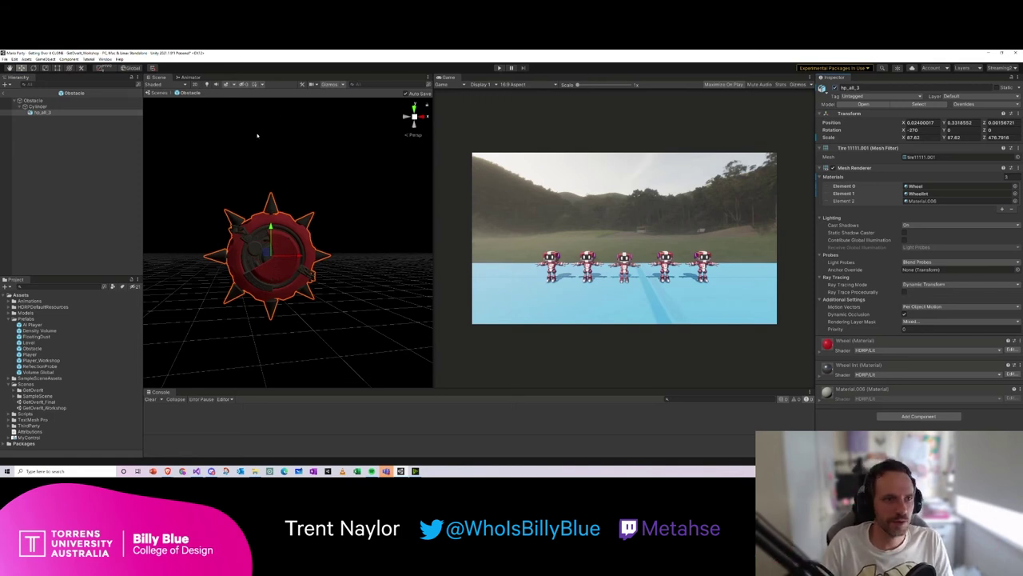
# Step: Return from the Obstacle prefab to the scene and play-test the spiked wheel obstacle against the robots, then stop the game
pyautogui.click(156, 94)
pyautogui.click(499, 68)
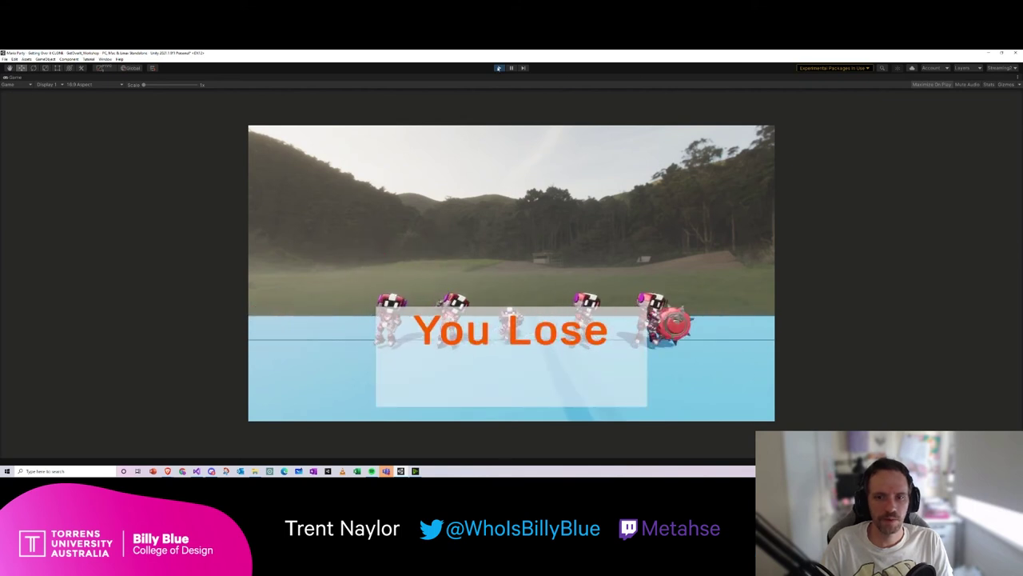
pyautogui.click(499, 67)
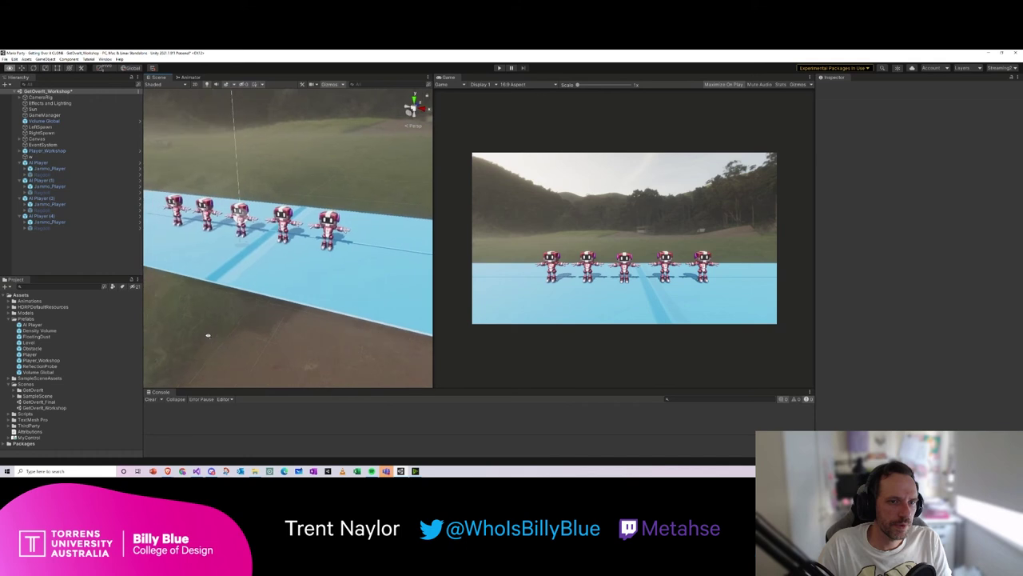
# Step: Add the Level prefab to the scene and move it around the robots to about X -9.49, Y 5.59, Z -7.95
pyautogui.moveTo(24, 342); pyautogui.dragTo(313, 279)
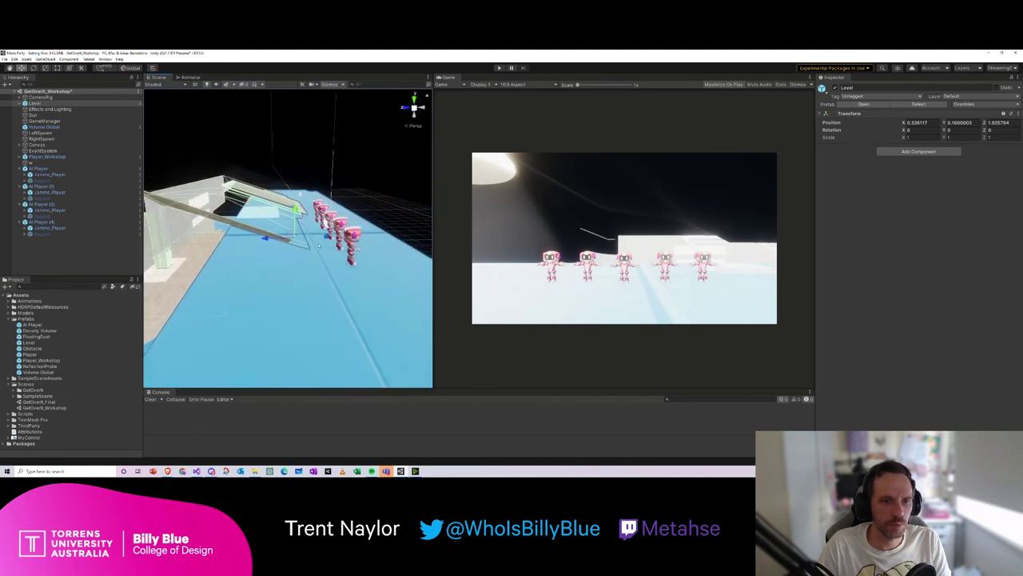
pyautogui.moveTo(270, 239); pyautogui.dragTo(337, 168)
pyautogui.keyDown('alt'); pyautogui.moveTo(292, 220); pyautogui.dragTo(326, 192); pyautogui.keyUp('alt')
pyautogui.moveTo(328, 153); pyautogui.dragTo(320, 303)
pyautogui.keyDown('alt'); pyautogui.moveTo(384, 188); pyautogui.dragTo(166, 179); pyautogui.keyUp('alt')
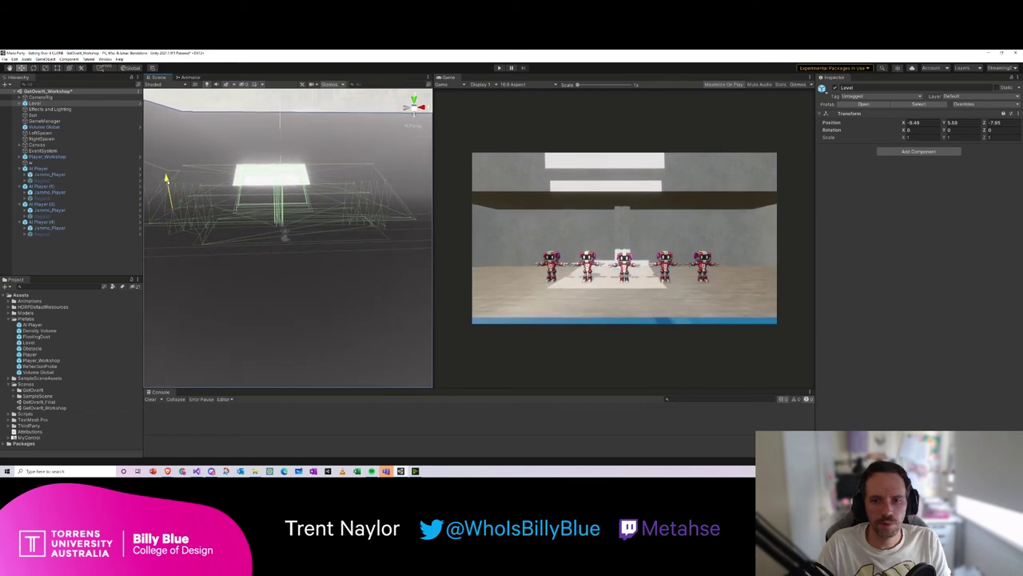
# Step: Fine-tune the Level's placement behind the robots to about X -8.68, Y 5.55, Z -8.38
pyautogui.keyDown('alt'); pyautogui.moveTo(288, 224); pyautogui.dragTo(355, 226); pyautogui.keyUp('alt')
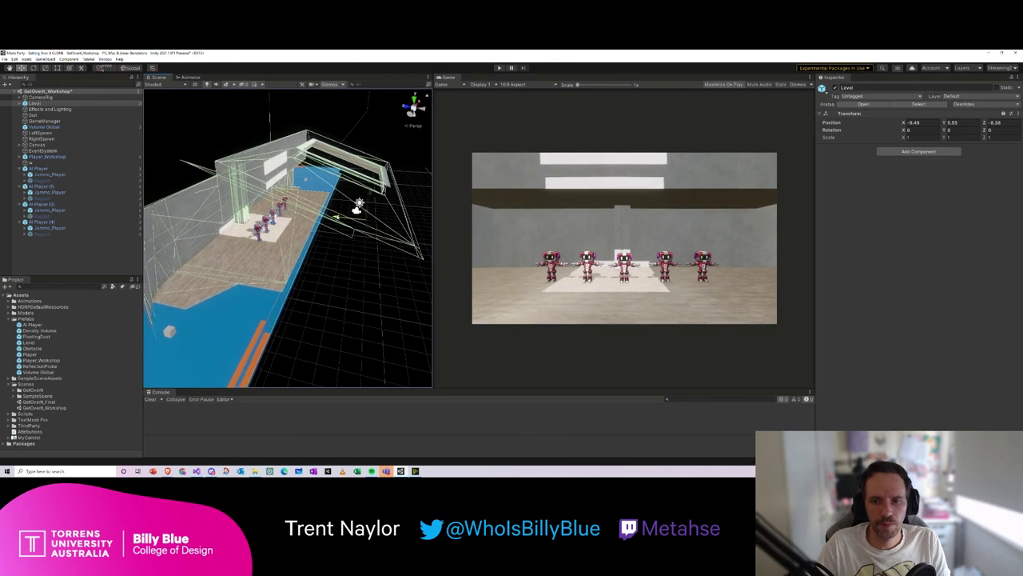
pyautogui.keyDown('alt'); pyautogui.moveTo(357, 228); pyautogui.dragTo(299, 233); pyautogui.keyUp('alt')
pyautogui.scroll(10, 288, 235)
pyautogui.keyDown('alt'); pyautogui.moveTo(304, 274); pyautogui.dragTo(359, 192); pyautogui.keyUp('alt')
pyautogui.keyDown('alt'); pyautogui.moveTo(210, 236); pyautogui.dragTo(275, 332); pyautogui.keyUp('alt')
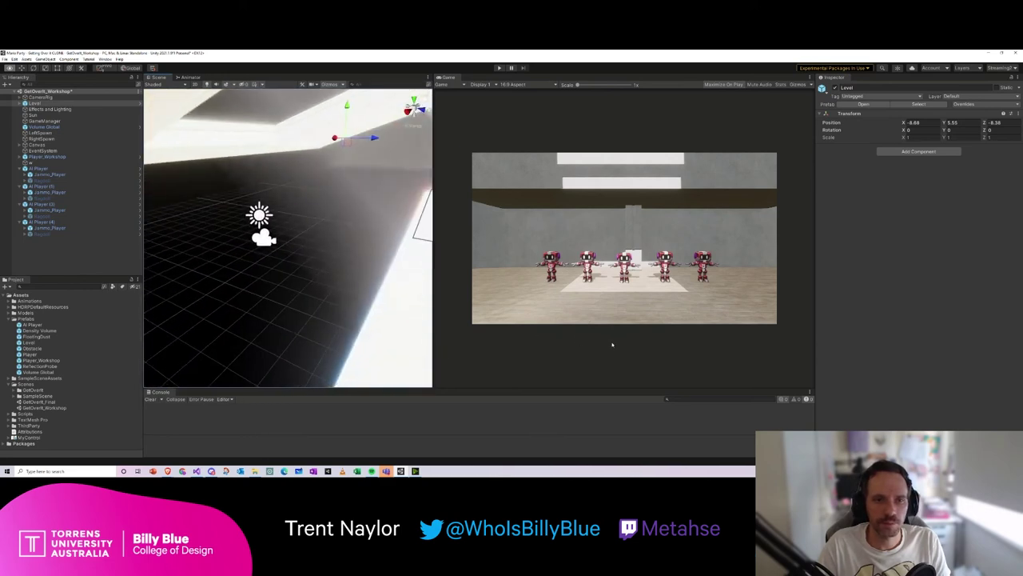
pyautogui.keyDown('alt'); pyautogui.moveTo(421, 318); pyautogui.dragTo(225, 369); pyautogui.keyUp('alt')
pyautogui.keyDown('alt'); pyautogui.moveTo(255, 284); pyautogui.dragTo(184, 352); pyautogui.keyUp('alt')
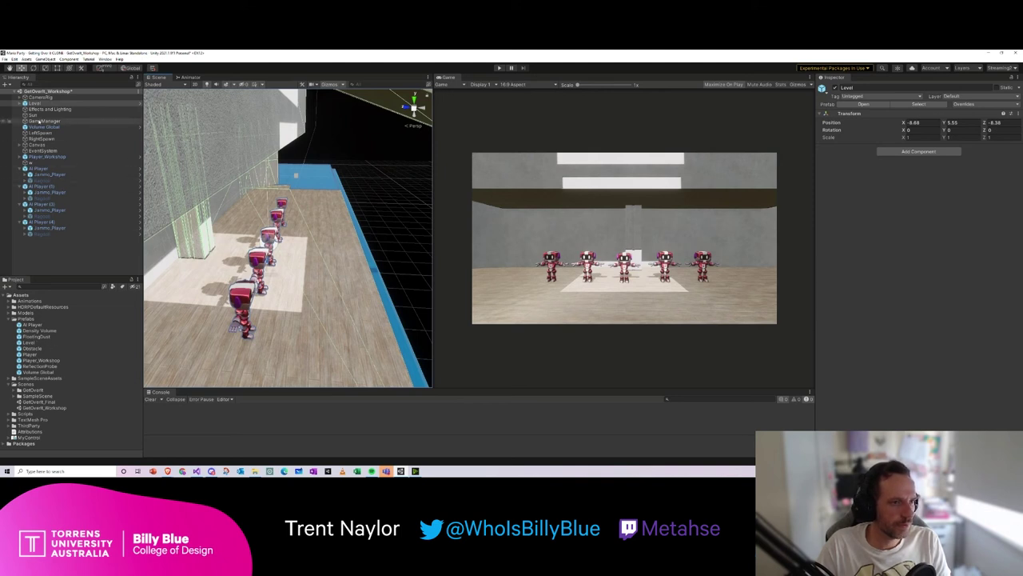
# Step: Add the Density Volume prefab under Effects and Lighting and move it over the robots to about X 10.18, Y -3.21, Z 8.53
pyautogui.click(48, 109)
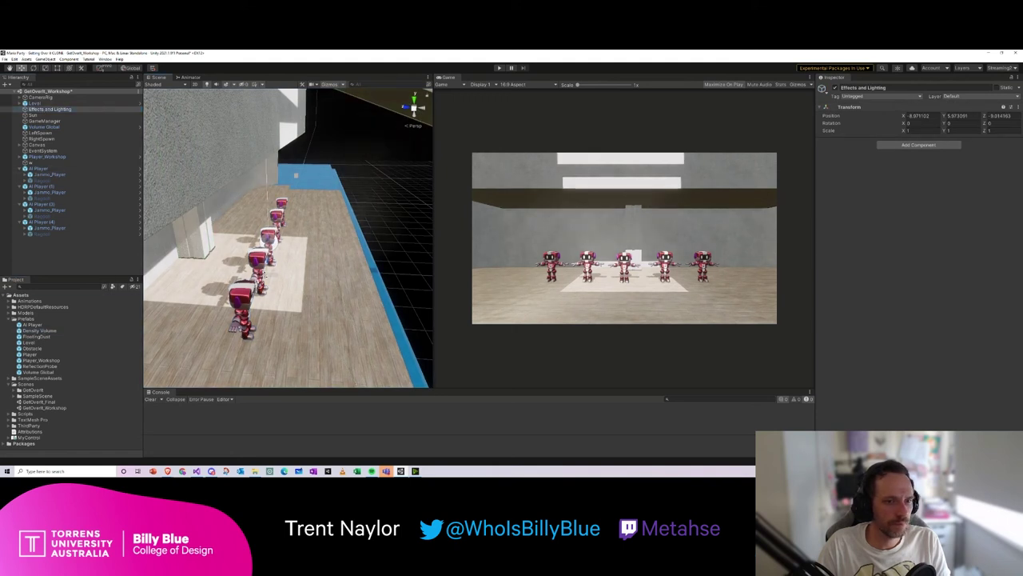
pyautogui.moveTo(52, 119); pyautogui.dragTo(49, 110)
pyautogui.press('f')
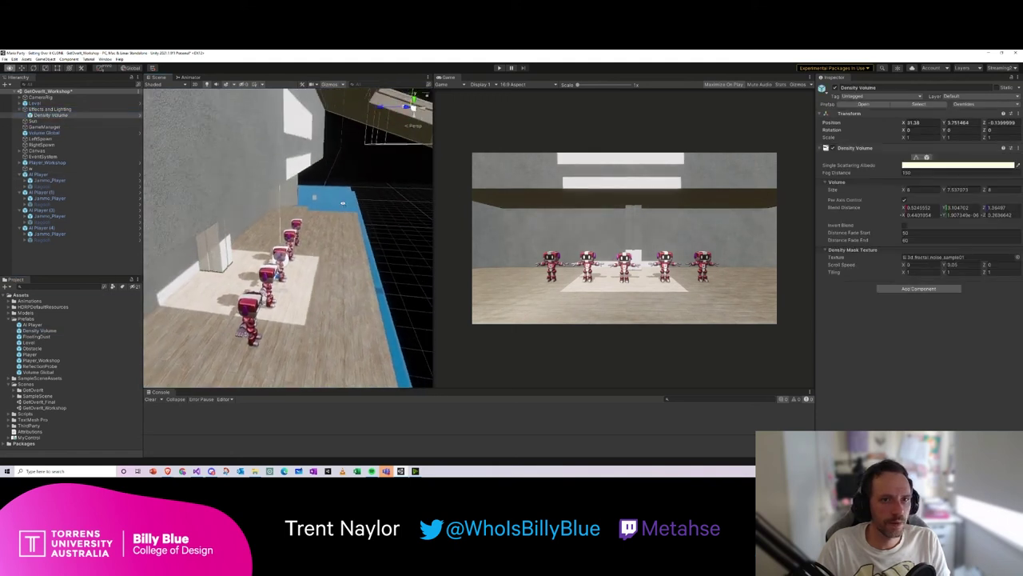
pyautogui.moveTo(348, 190); pyautogui.dragTo(232, 268)
pyautogui.press('f')
pyautogui.moveTo(236, 304); pyautogui.dragTo(176, 232)
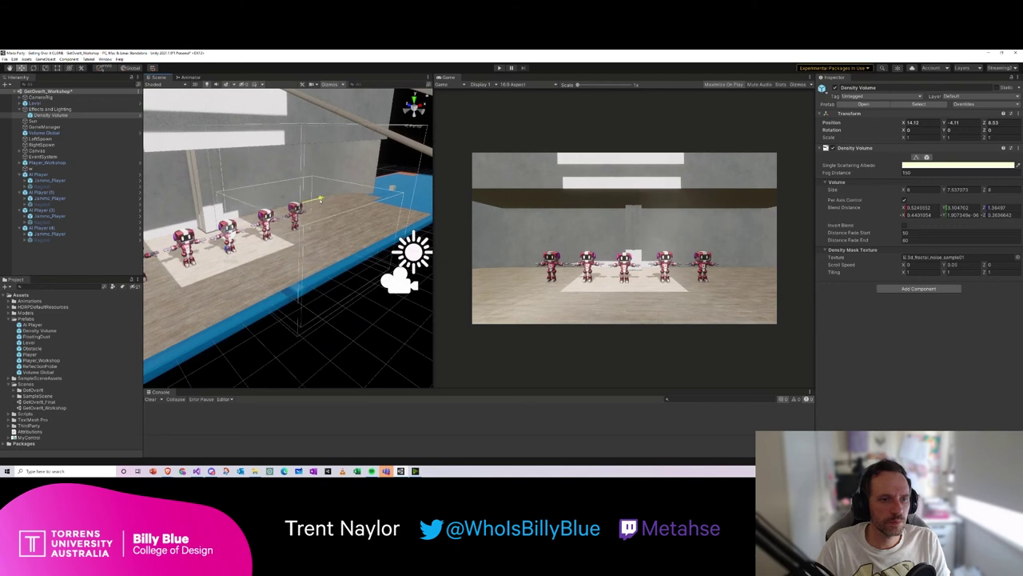
pyautogui.keyDown('alt'); pyautogui.moveTo(249, 255); pyautogui.dragTo(299, 224); pyautogui.keyUp('alt')
pyautogui.moveTo(315, 188); pyautogui.dragTo(316, 181)
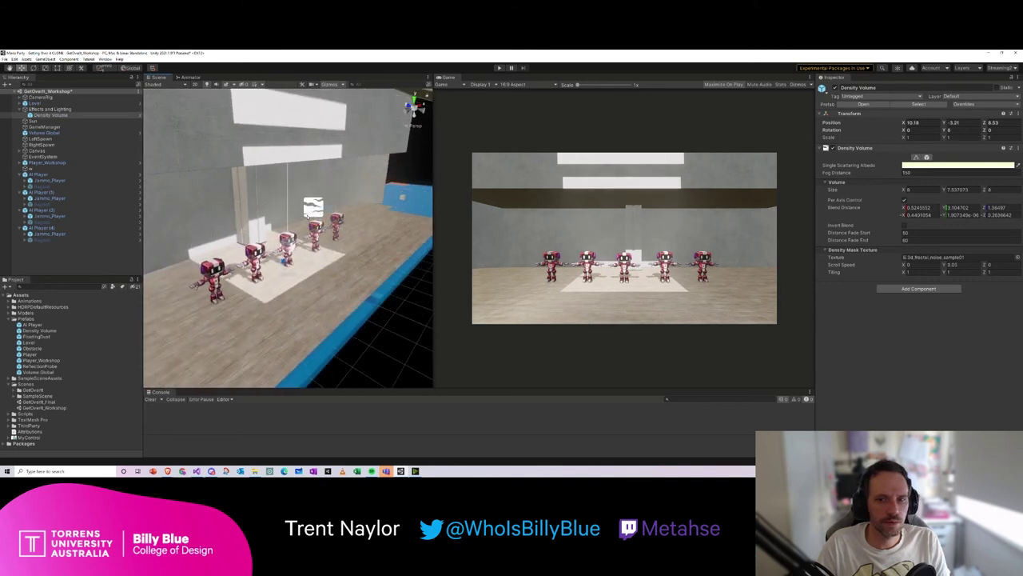
# Step: Fine-tune the Density Volume's placement over the row of robots to about X 10.82, Y -3.21, Z 7.63
pyautogui.keyDown('ctrl'); pyautogui.click(49, 115); pyautogui.keyUp('ctrl')
pyautogui.click(49, 115)
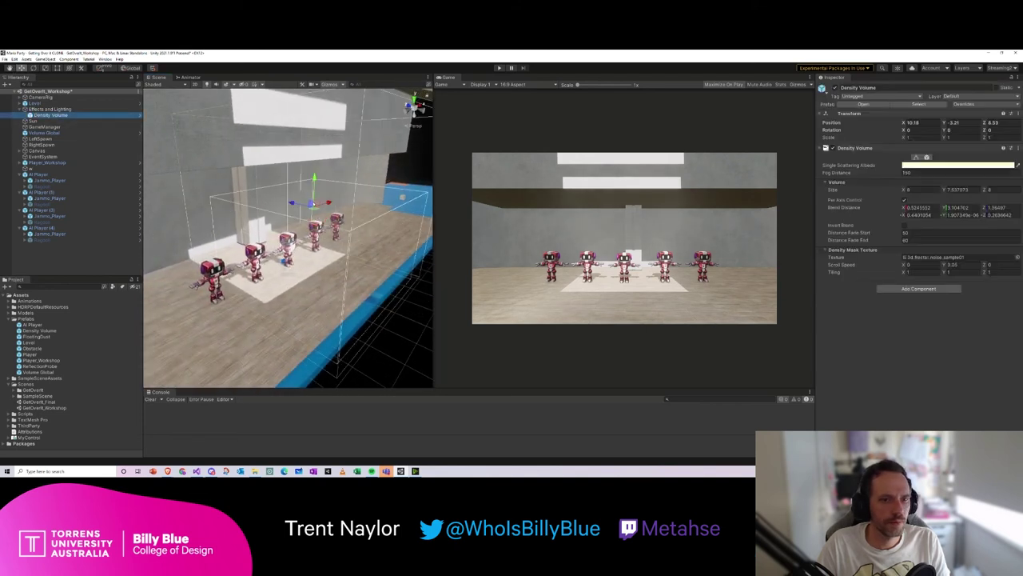
pyautogui.moveTo(301, 211); pyautogui.dragTo(328, 204)
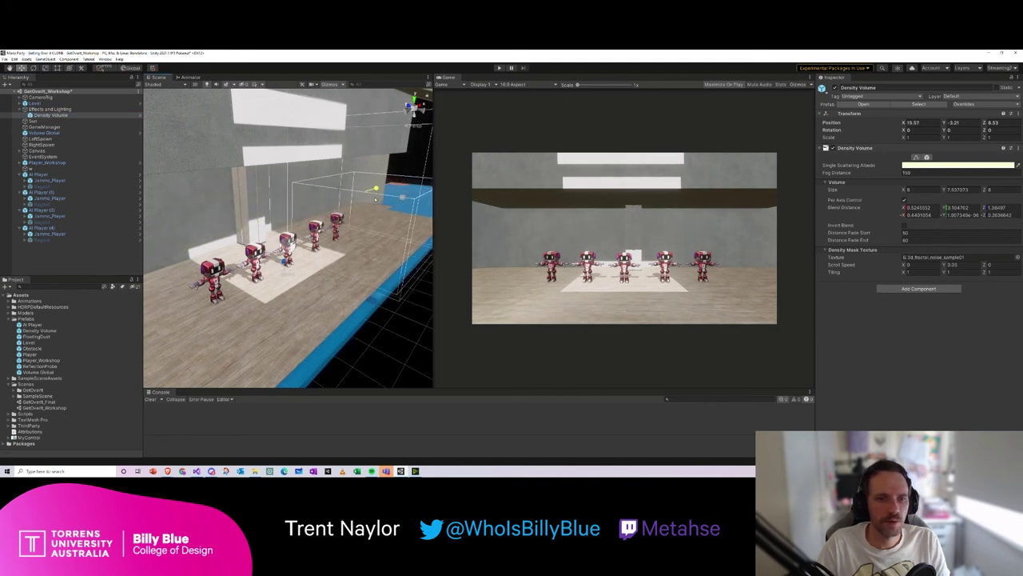
pyautogui.press('w')
pyautogui.moveTo(306, 268); pyautogui.dragTo(279, 220, button='right')
pyautogui.moveTo(279, 219); pyautogui.dragTo(232, 206)
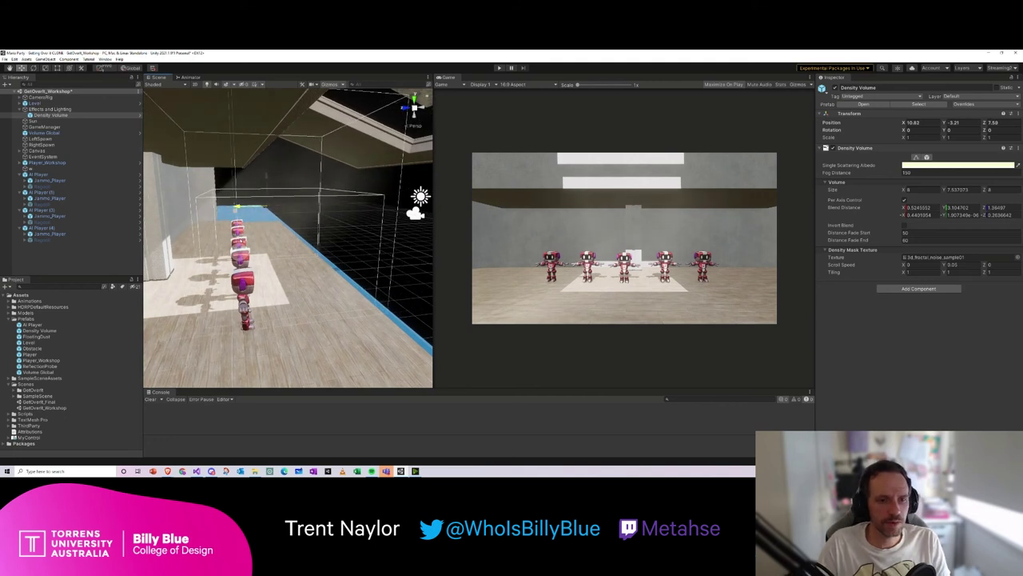
pyautogui.moveTo(300, 322)
pyautogui.mouseDown(button='right')
pyautogui.moveTo(335, 324)
pyautogui.moveTo(285, 332)
pyautogui.mouseUp(button='right')
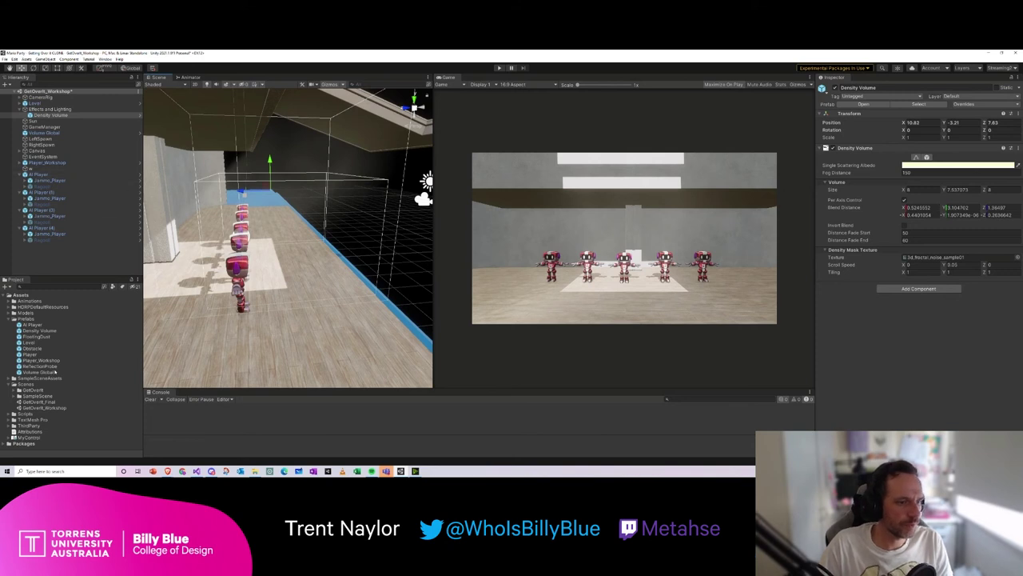
# Step: Add the ReflectionProbe prefab to the scene and move it near the middle robot to about X 0.07, Y 1.29, Z 1.33
pyautogui.moveTo(40, 366); pyautogui.dragTo(264, 268)
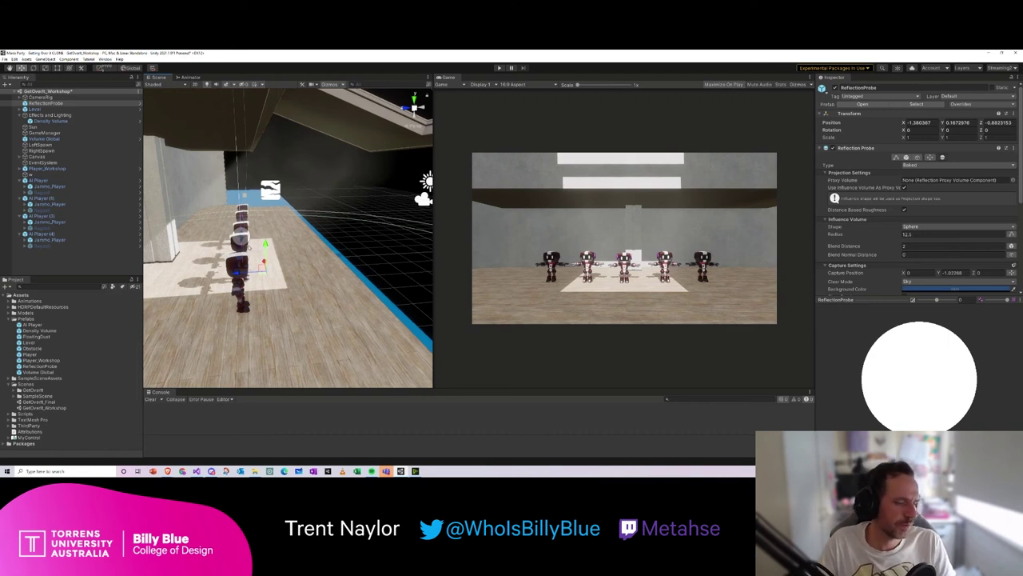
pyautogui.keyDown('alt'); pyautogui.moveTo(280, 300); pyautogui.dragTo(216, 282); pyautogui.keyUp('alt')
pyautogui.moveTo(279, 282); pyautogui.dragTo(334, 218)
pyautogui.click(288, 304)
pyautogui.keyDown('alt'); pyautogui.moveTo(287, 304); pyautogui.dragTo(328, 292); pyautogui.keyUp('alt')
pyautogui.click(334, 224)
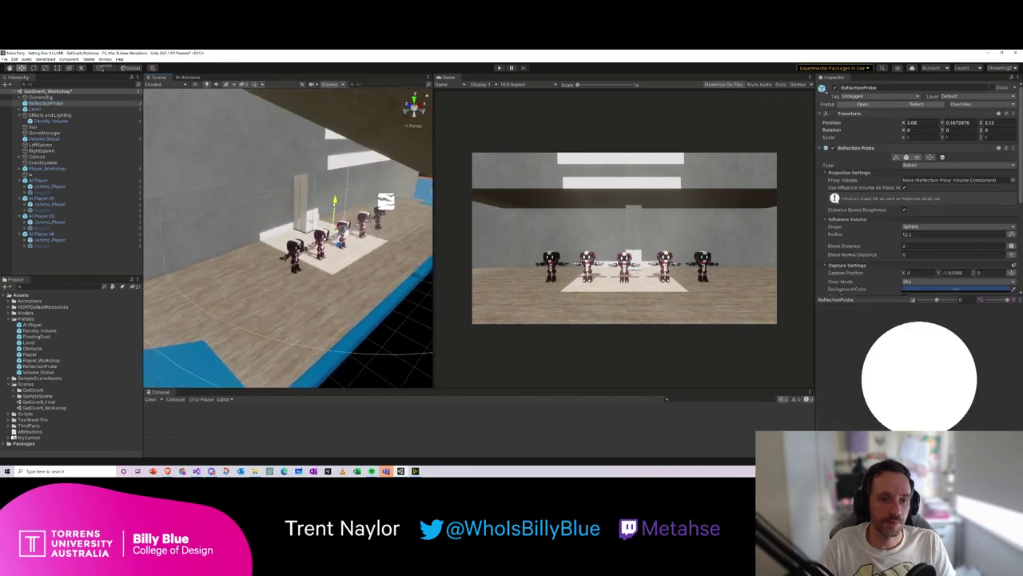
pyautogui.keyDown('alt'); pyautogui.moveTo(333, 224); pyautogui.dragTo(388, 380); pyautogui.keyUp('alt')
pyautogui.moveTo(404, 248); pyautogui.dragTo(362, 246)
# Step: Increase the ReflectionProbe's influence volume radius to about 20.59 to cover all the robots
pyautogui.moveTo(859, 235); pyautogui.dragTo(856, 236)
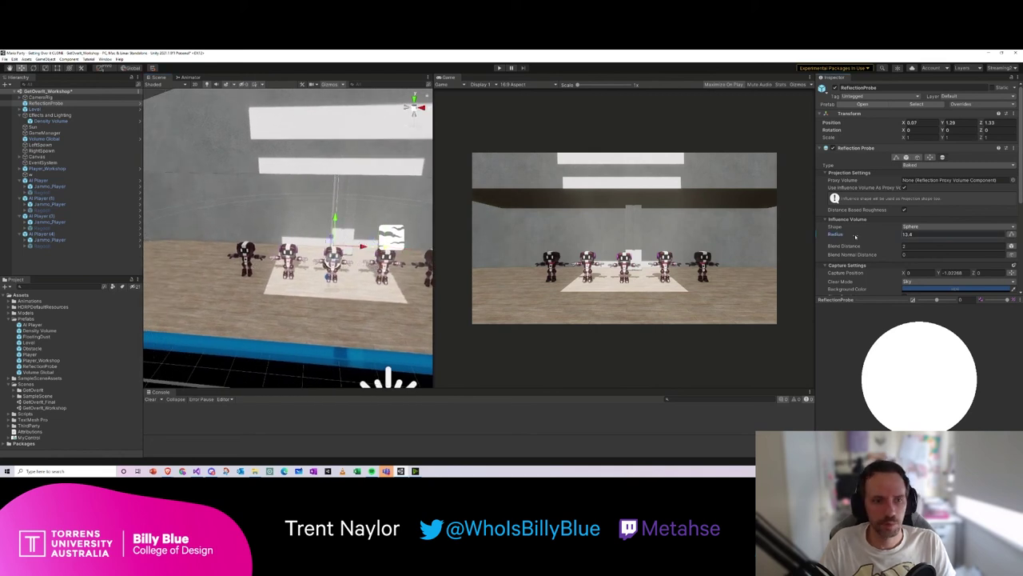
pyautogui.keyDown('alt'); pyautogui.moveTo(388, 380); pyautogui.dragTo(479, 296); pyautogui.keyUp('alt')
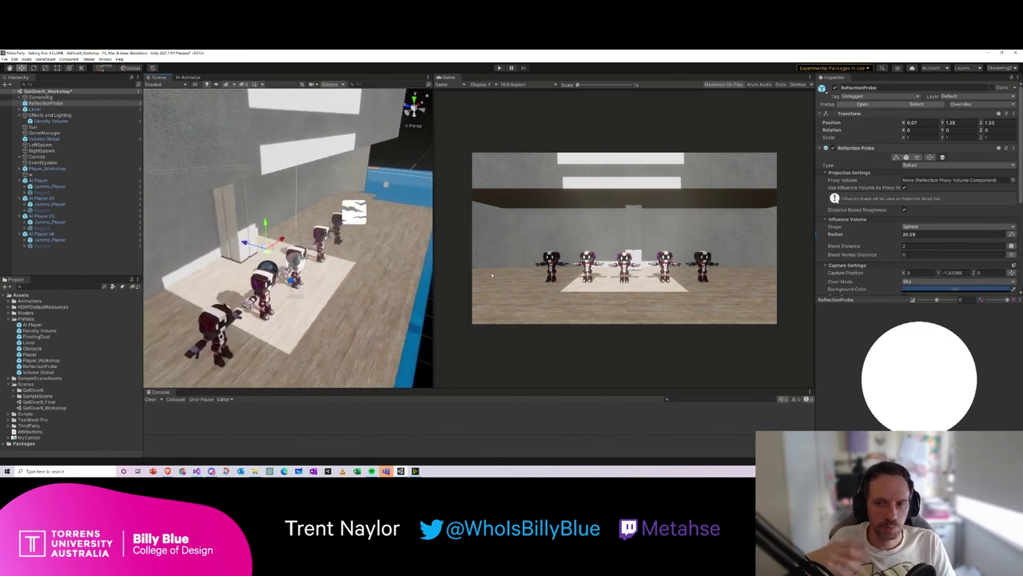
pyautogui.keyDown('alt'); pyautogui.moveTo(399, 304); pyautogui.dragTo(184, 320); pyautogui.keyUp('alt')
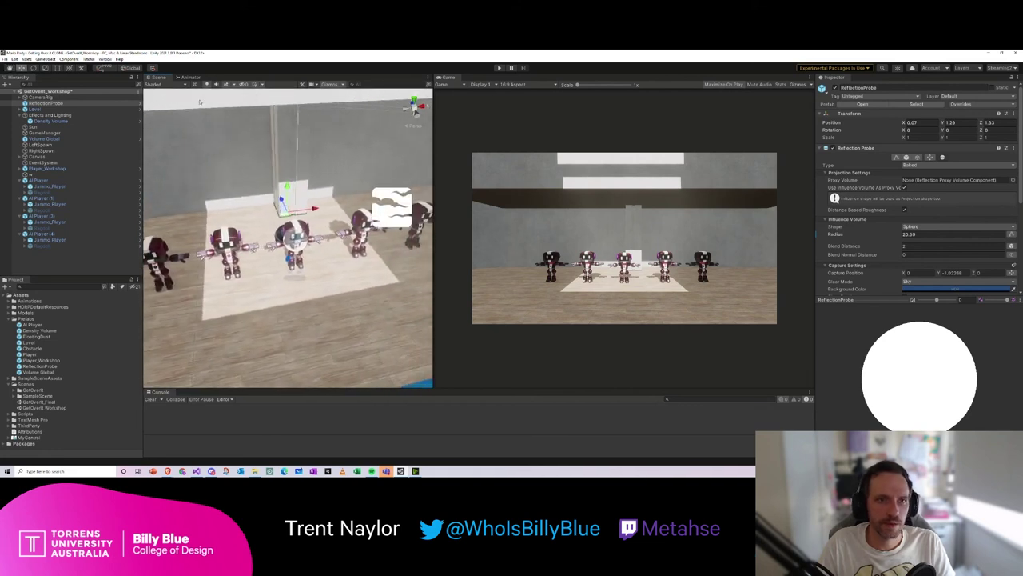
# Step: Generate the scene's baked lighting from the Lighting window and close that window once the bake is done
pyautogui.click(106, 59)
pyautogui.moveTo(120, 152)
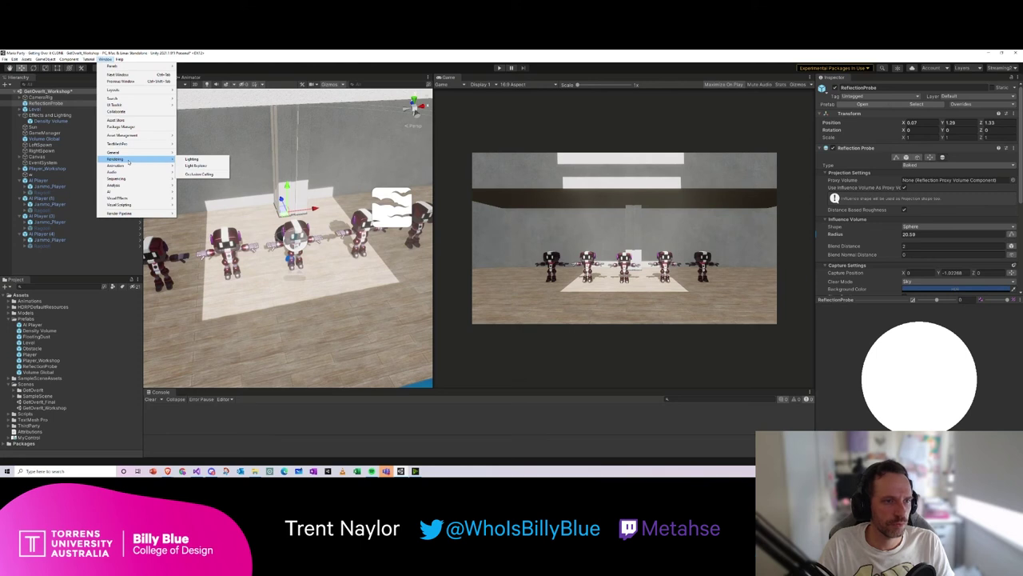
pyautogui.click(192, 159)
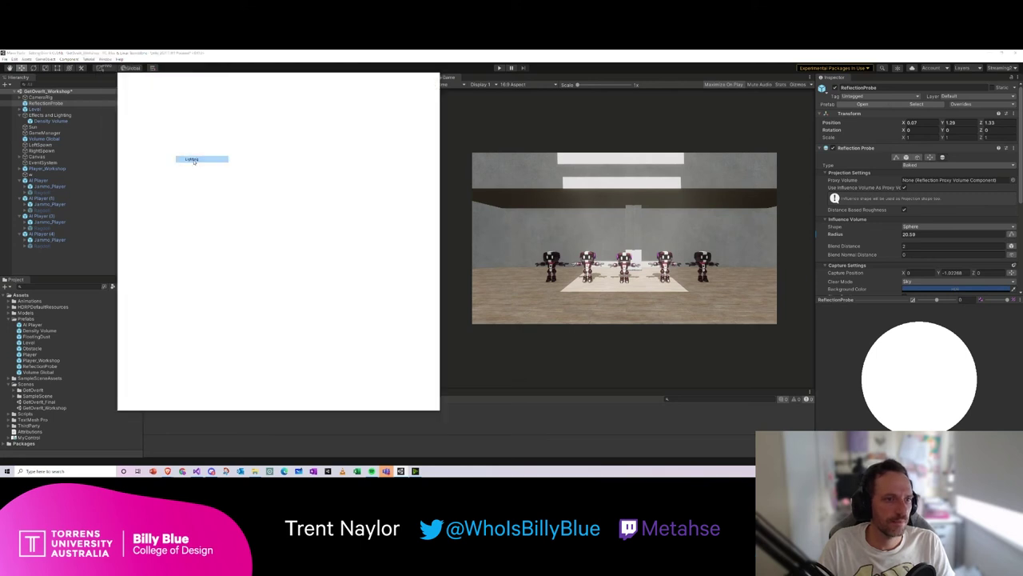
pyautogui.click(262, 87)
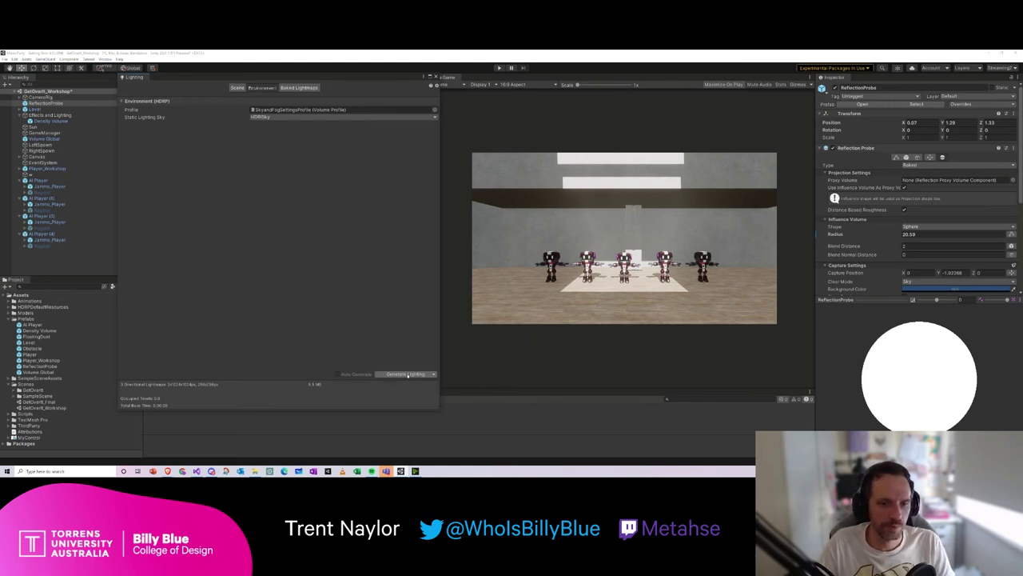
pyautogui.click(408, 374)
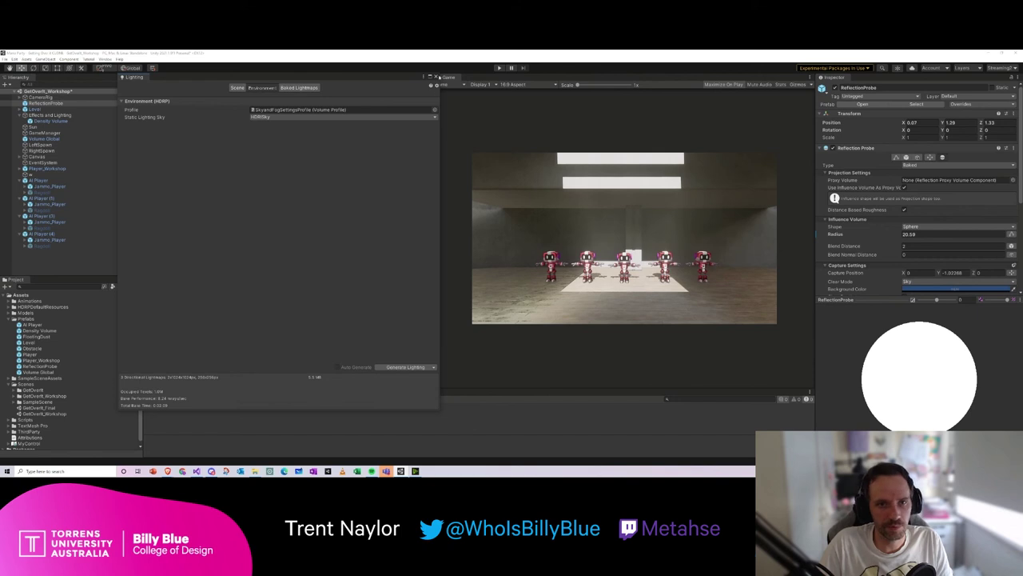
pyautogui.click(437, 76)
pyautogui.moveTo(288, 240); pyautogui.dragTo(427, 245, button='right')
pyautogui.moveTo(322, 244); pyautogui.dragTo(359, 240, button='right')
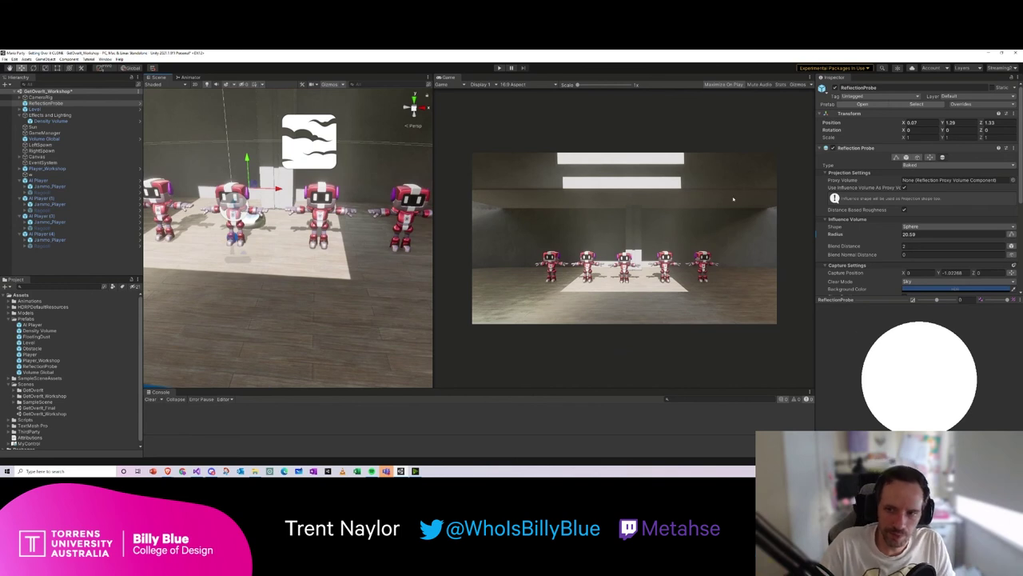
pyautogui.moveTo(292, 161); pyautogui.dragTo(351, 171, button='right')
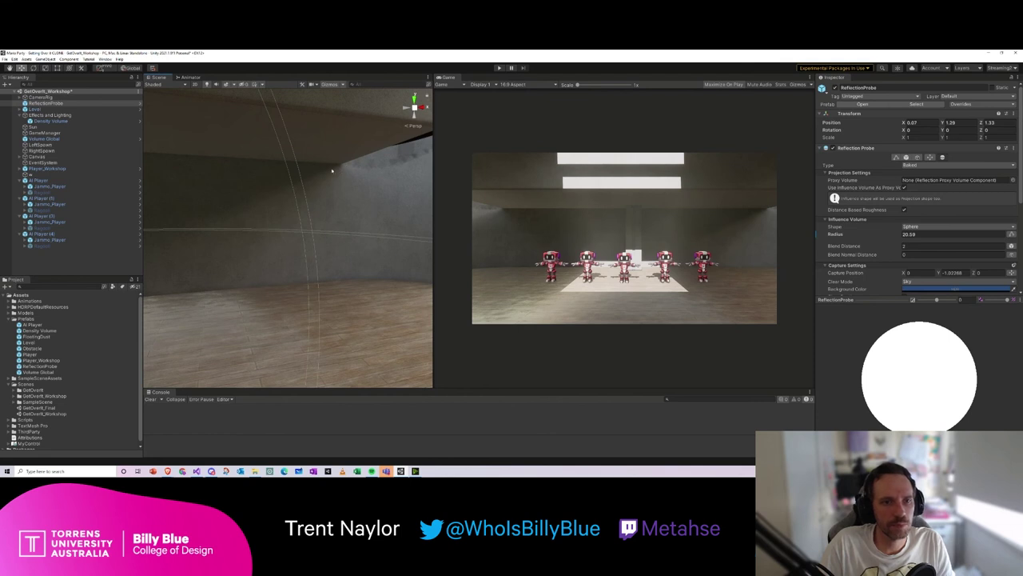
pyautogui.moveTo(288, 193)
pyautogui.mouseDown(button='right')
pyautogui.moveTo(238, 173)
pyautogui.moveTo(295, 193)
pyautogui.mouseUp(button='right')
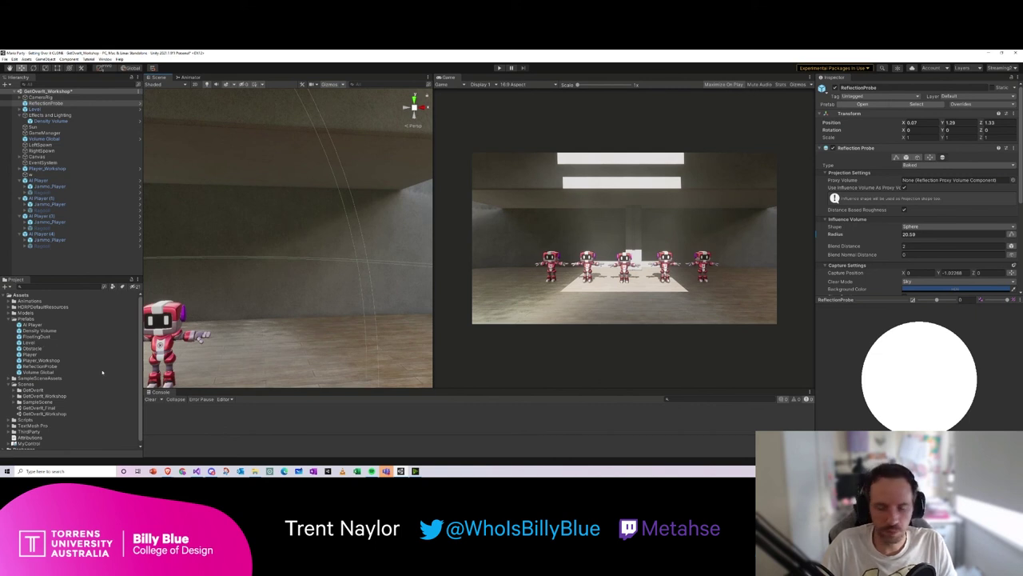
# Step: Add the FloatingDust prefab on the floor beside the robots at about X 7.26, Y 0.19, Z 0.65
pyautogui.click(42, 337)
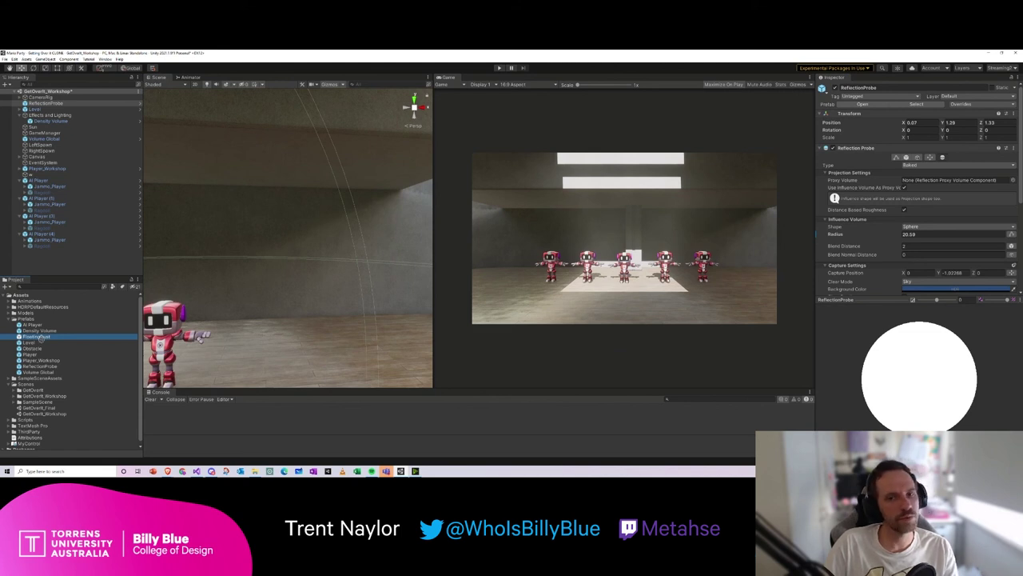
pyautogui.moveTo(39, 339); pyautogui.dragTo(340, 346)
pyautogui.press('f')
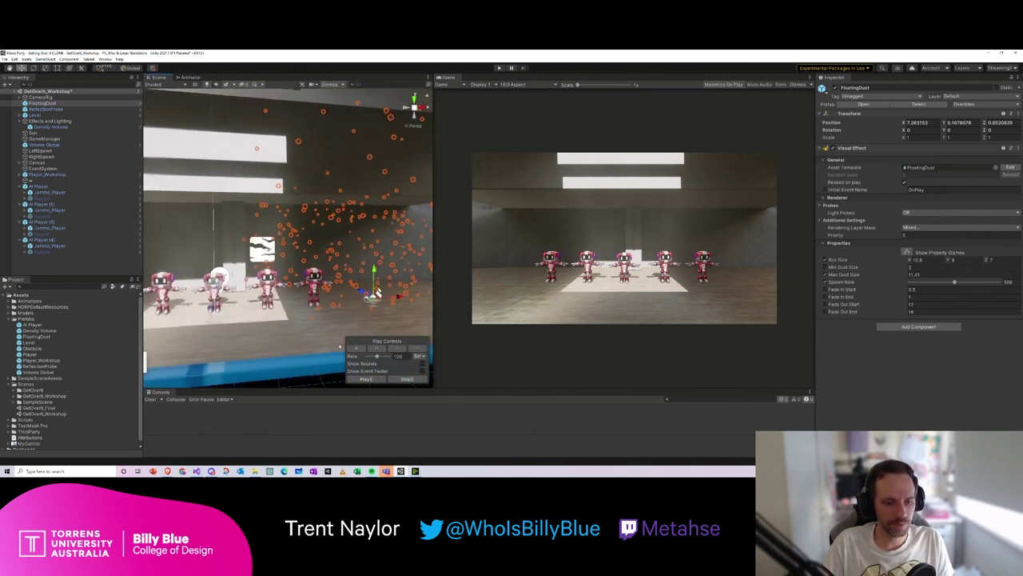
# Step: Duplicate the FloatingDust object and move the copy to the other side of the robots, at about X -4.22
pyautogui.hotkey('ctrl', 'd')
pyautogui.moveTo(214, 305); pyautogui.dragTo(186, 305)
pyautogui.keyDown('alt'); pyautogui.moveTo(374, 296); pyautogui.dragTo(340, 316); pyautogui.keyUp('alt')
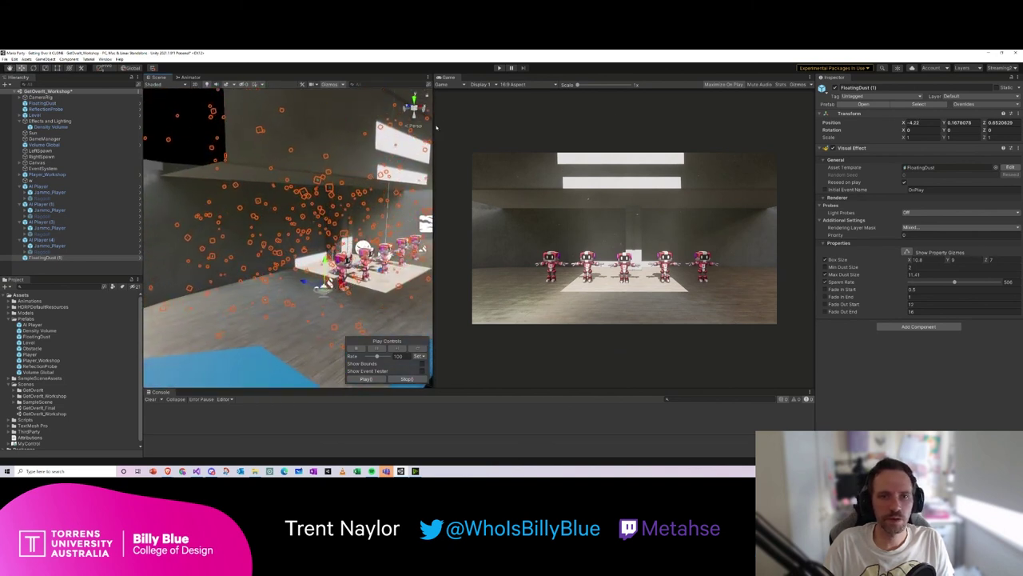
# Step: Playtest the scene twice, making the player robot jump over the rolling spiked obstacle during the second run, and stop play mode after each
pyautogui.hotkey('ctrl', 'p')
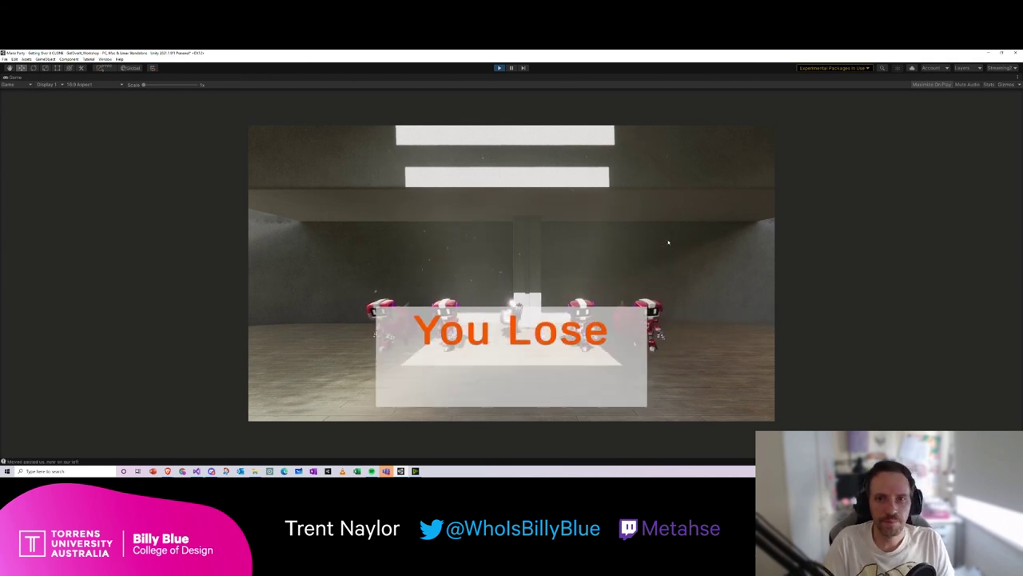
pyautogui.click(499, 67)
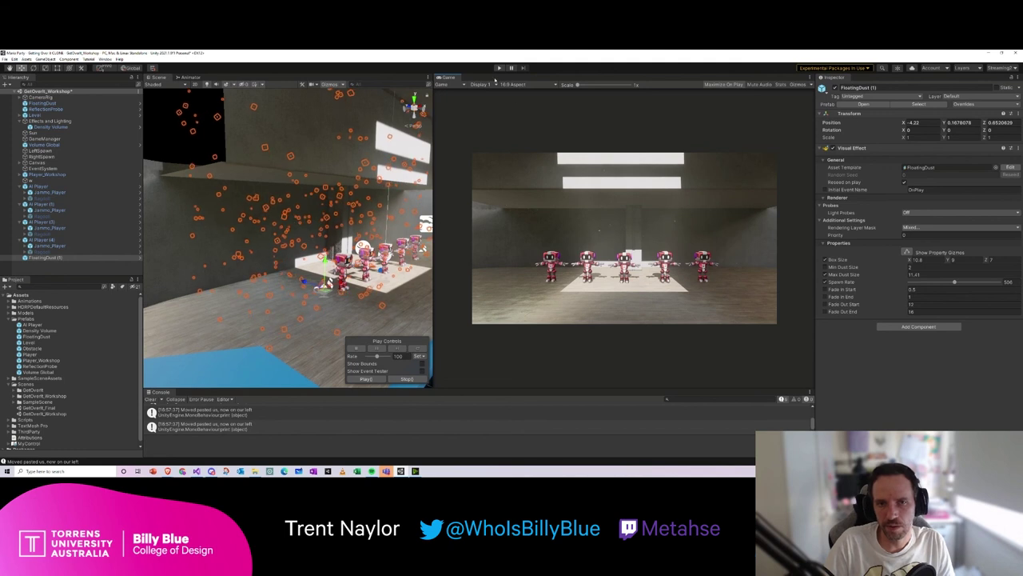
pyautogui.click(499, 67)
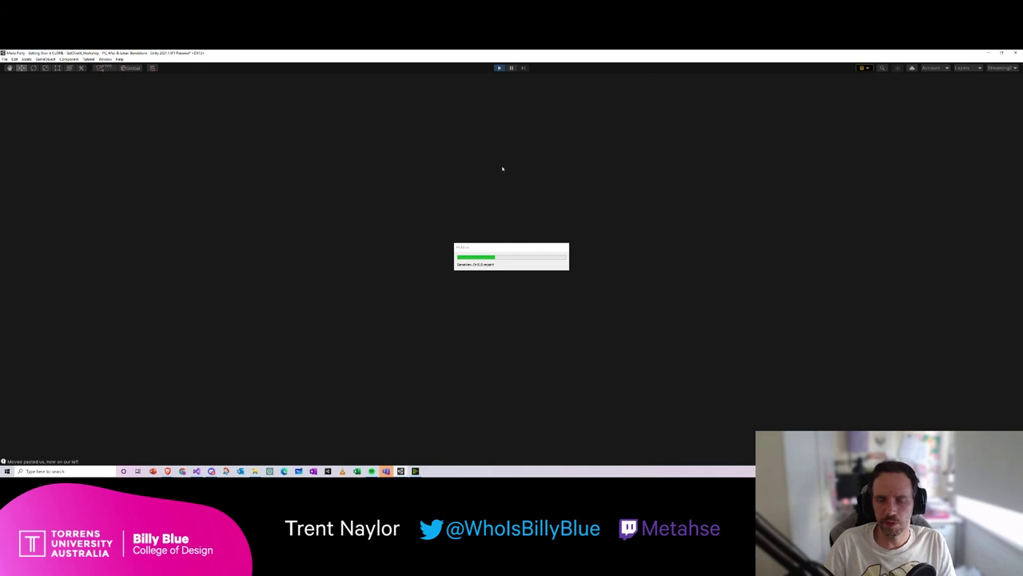
pyautogui.press('space')
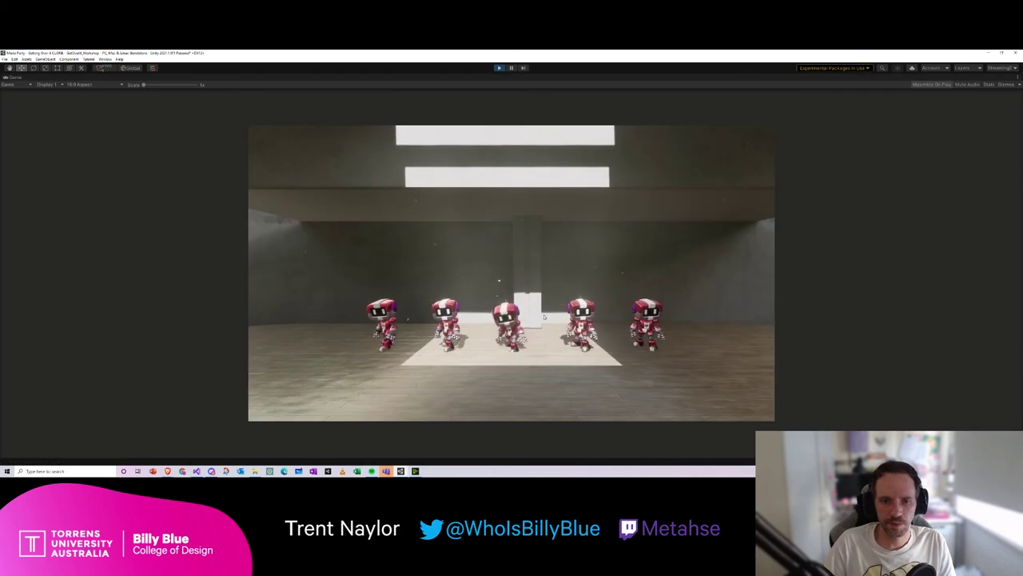
pyautogui.press('space')
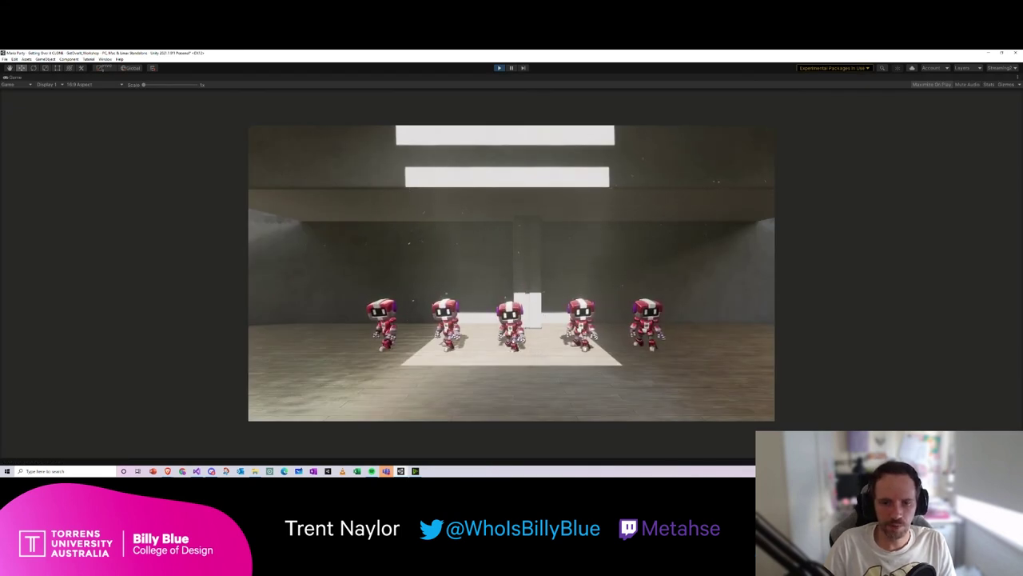
pyautogui.press('space')
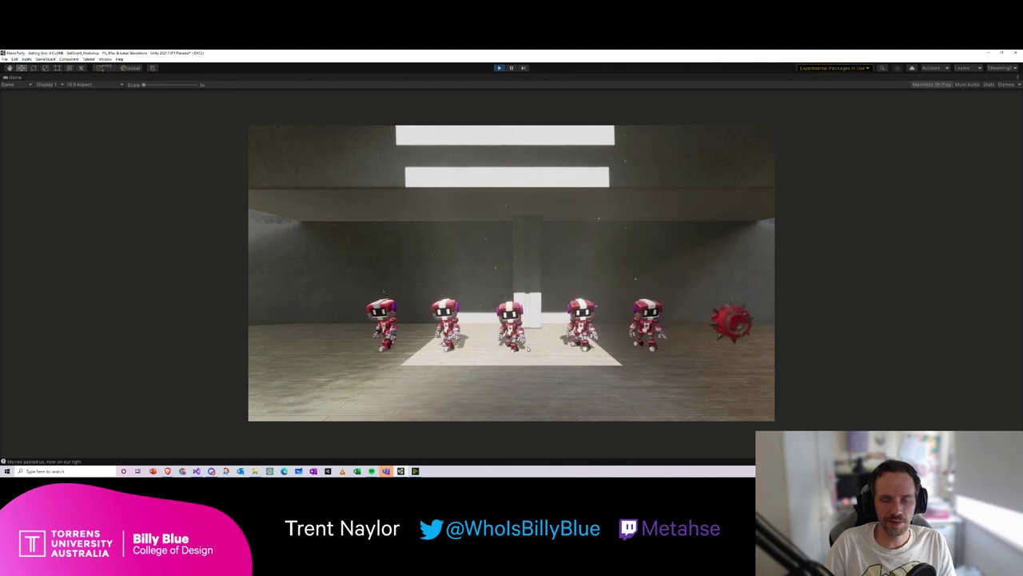
pyautogui.click(500, 68)
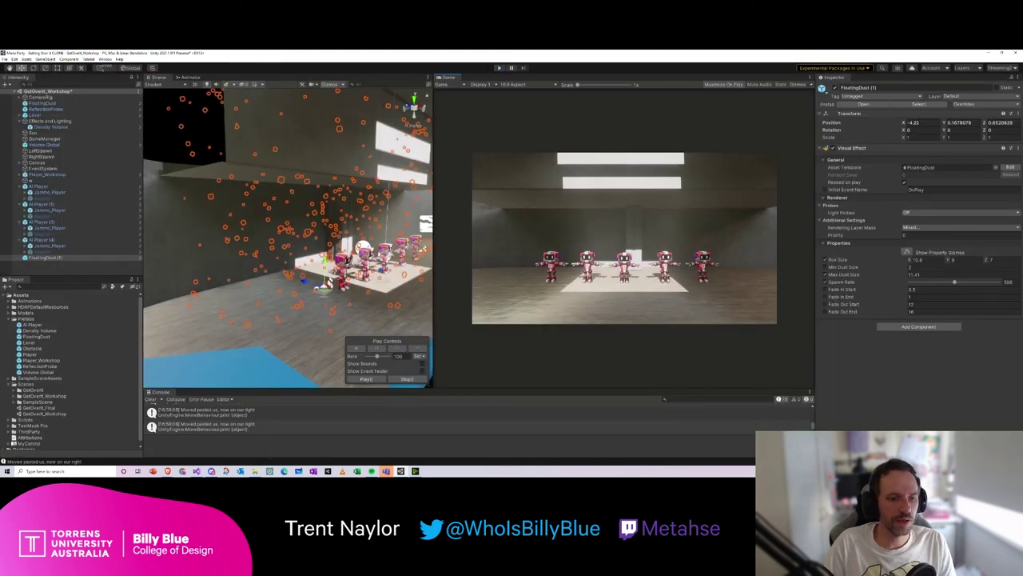
# Step: In Visual Studio, replace the Jump() call in the AICharacter script's obstacle-check else branch with StartCoroutine(BrainTicker());
pyautogui.click(196, 471)
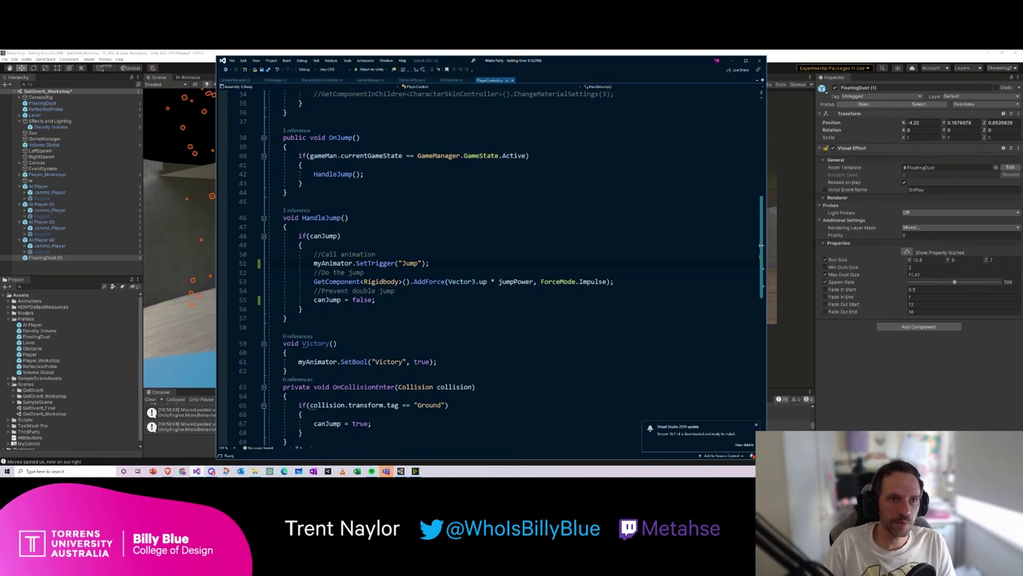
pyautogui.click(454, 80)
pyautogui.scroll(-8, 250, 415)
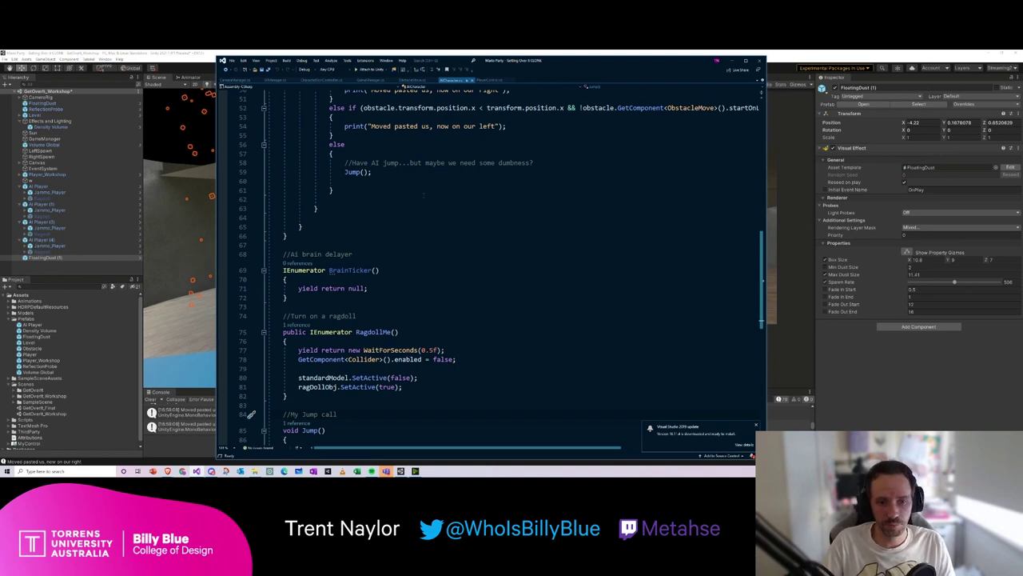
pyautogui.moveTo(344, 172); pyautogui.dragTo(374, 172)
pyautogui.press('Delete')
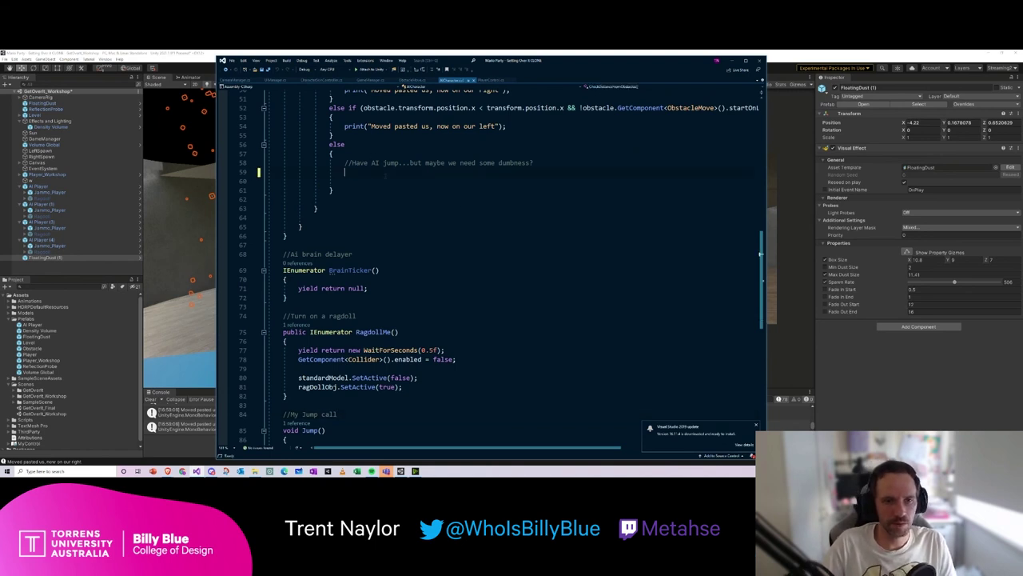
pyautogui.write('StartCoroutine(')
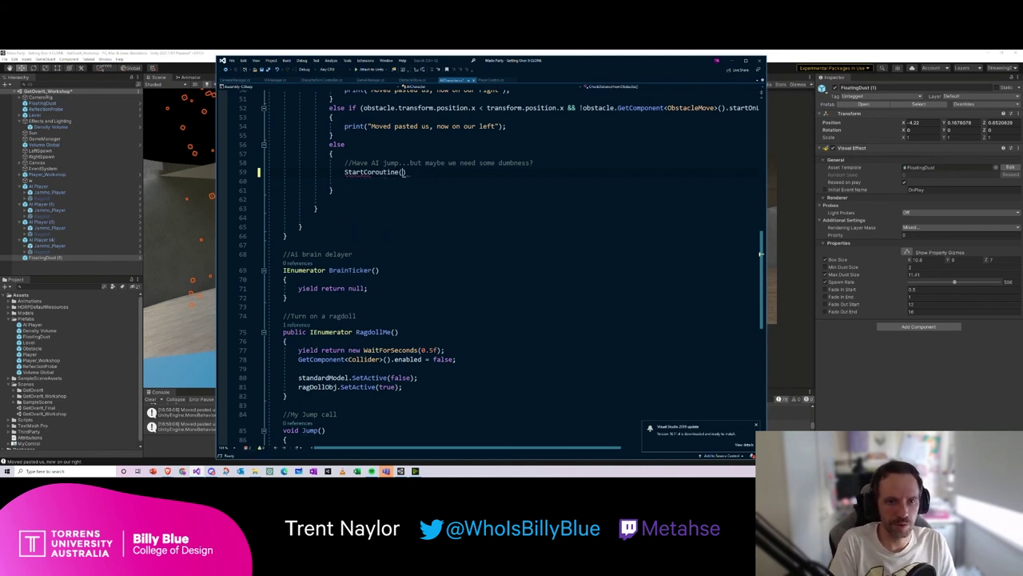
pyautogui.write('rainTicker())')
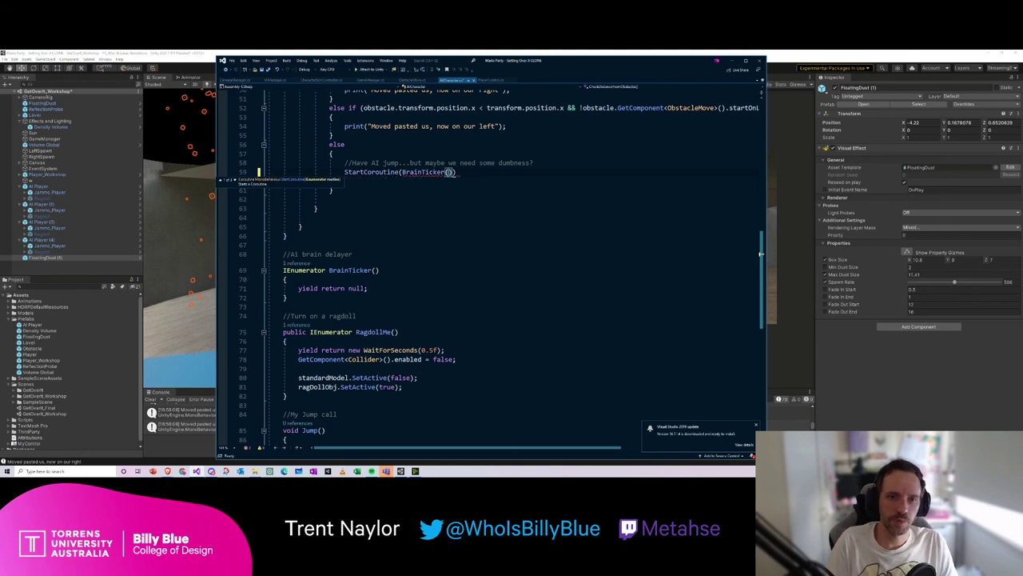
pyautogui.write(';')
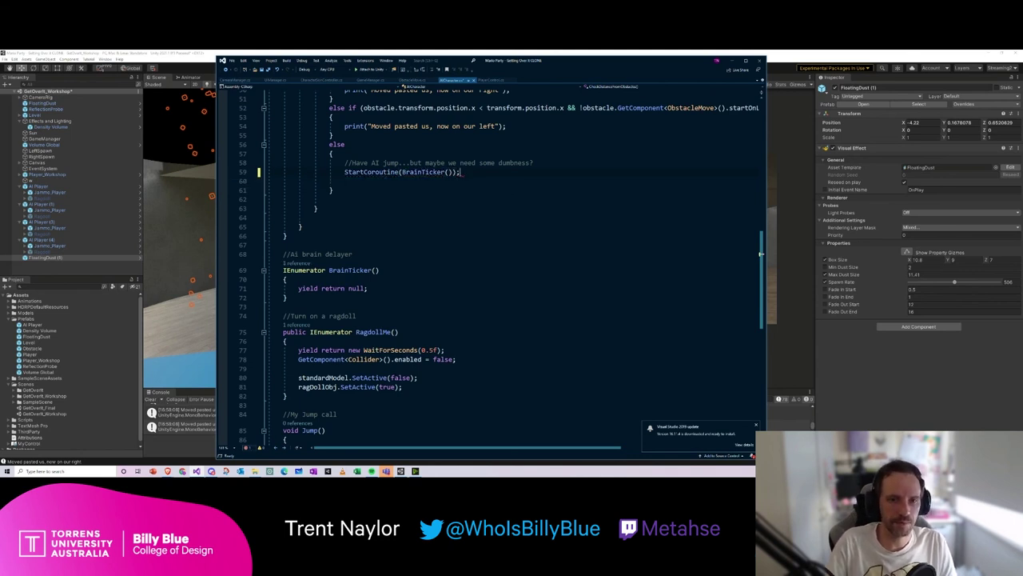
# Step: Add the line float ranNum = Random.Range(0f, brainPower); at the start of the BrainTicker coroutine, above its yield statement
pyautogui.click(352, 298)
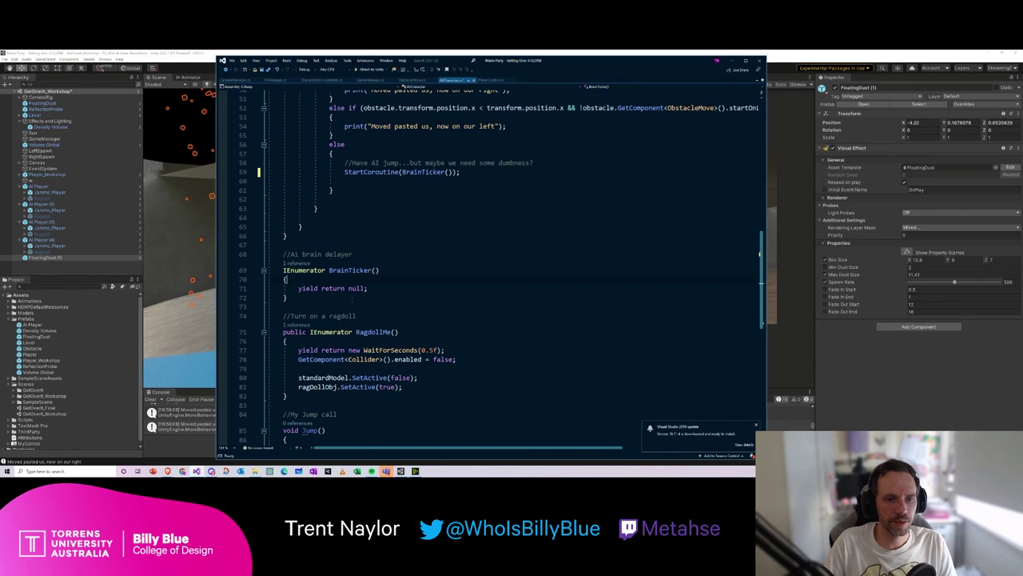
pyautogui.press('Return')
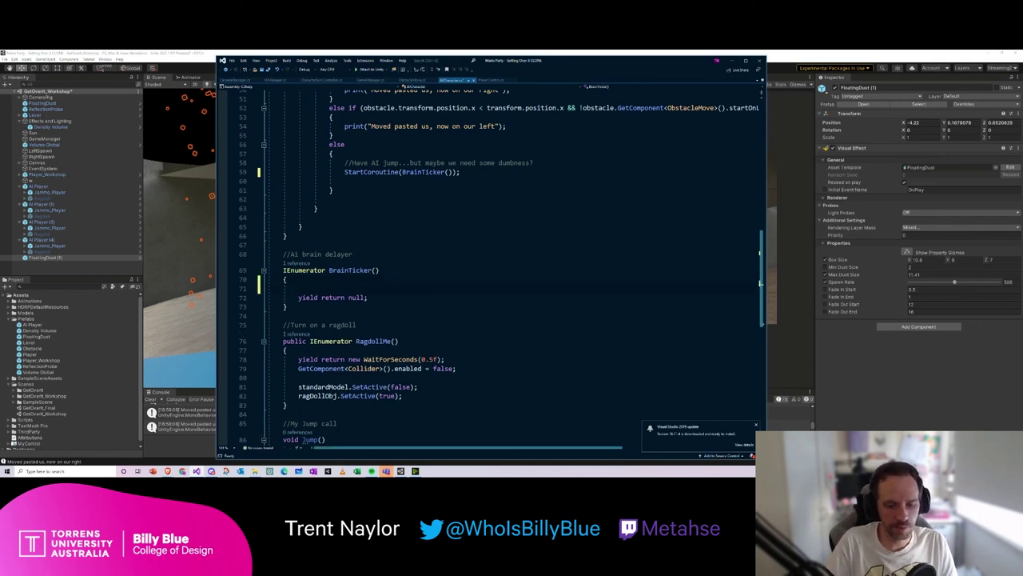
pyautogui.write('float ranNum')
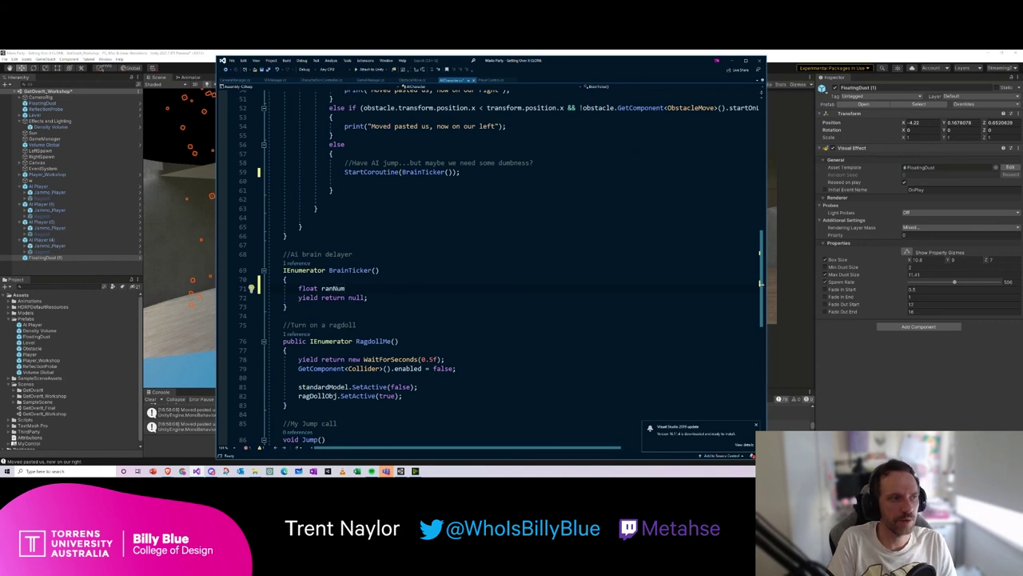
pyautogui.write(' = Random')
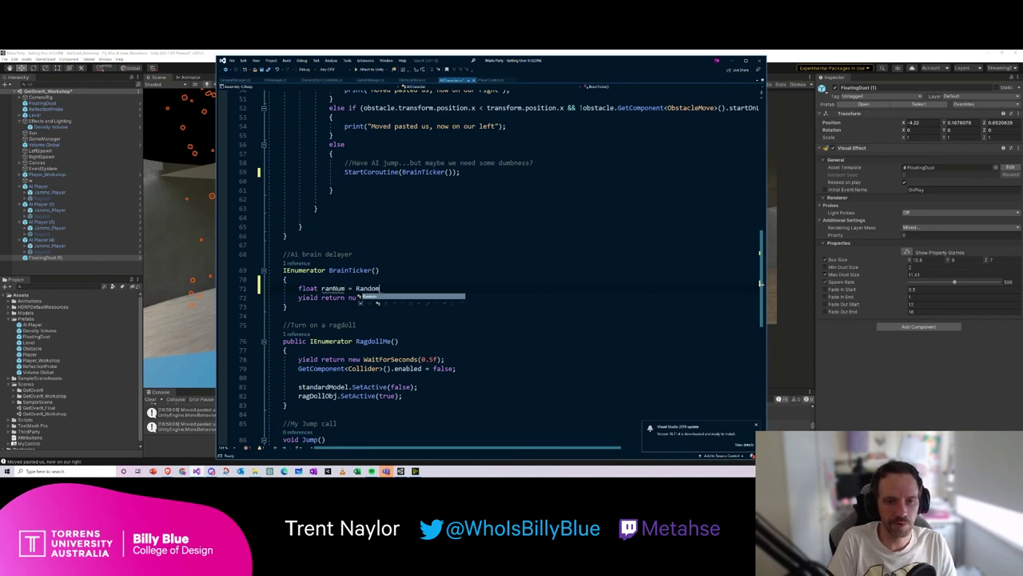
pyautogui.write('.Range(')
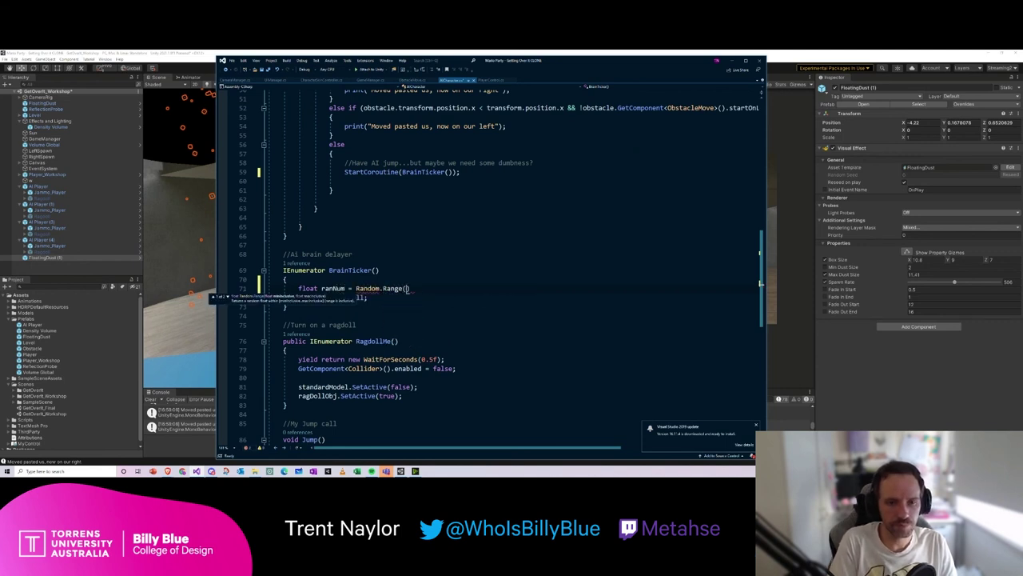
pyautogui.write('0f,')
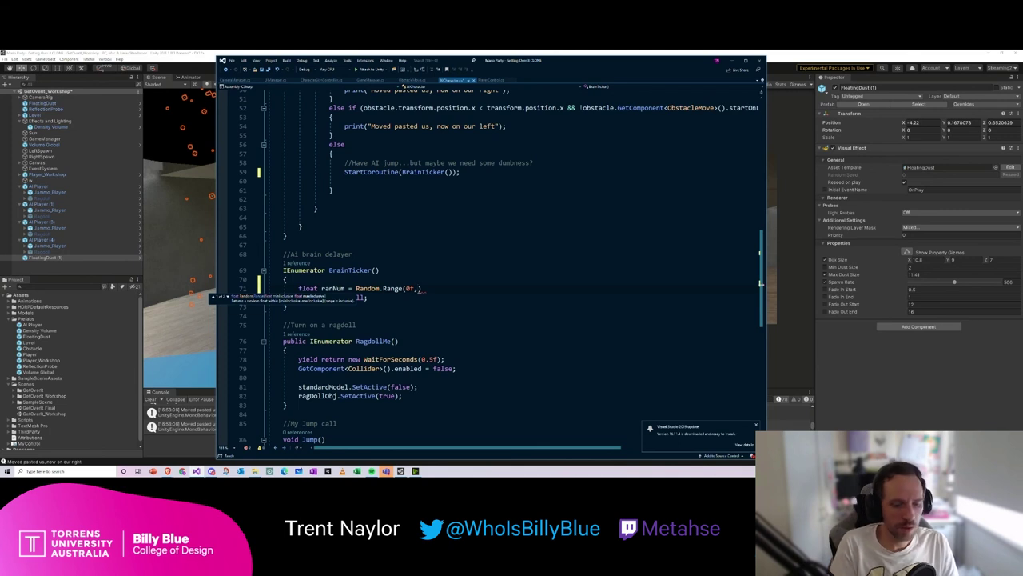
pyautogui.write(' brainPower')
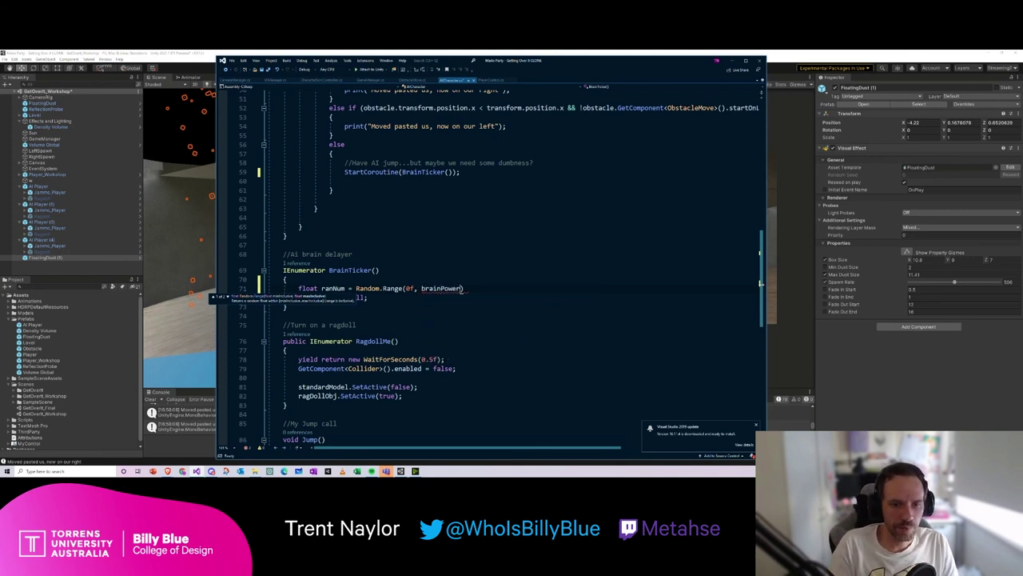
pyautogui.write(');')
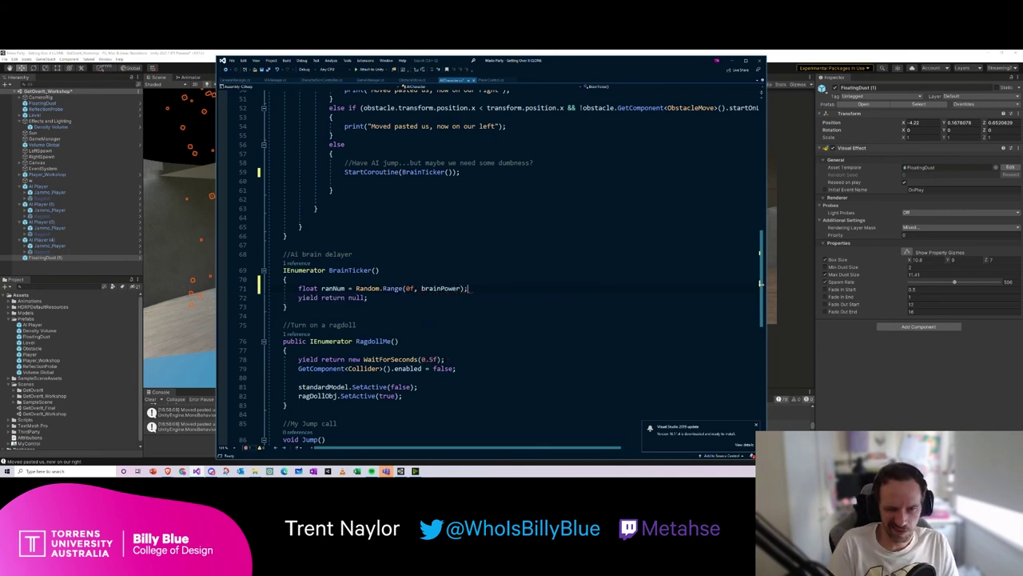